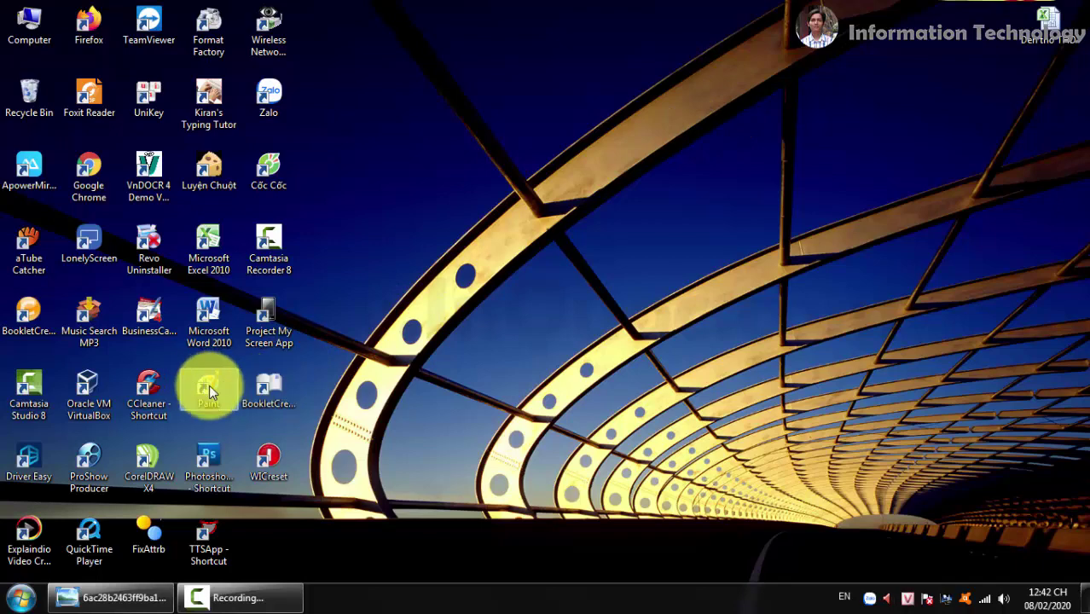
Open Paint and draw a narrow upright black rectangle about 13 × 67 px in the lower middle of the visible canvas.
{"action": "right_click", "coordinate": [209, 385]}
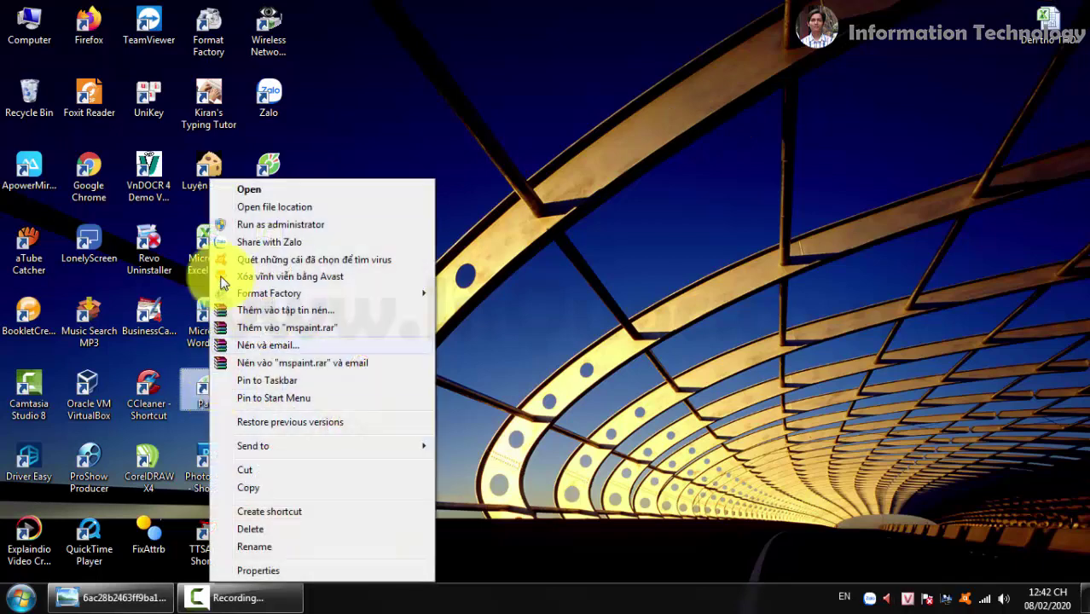
{"action": "left_click", "coordinate": [244, 189]}
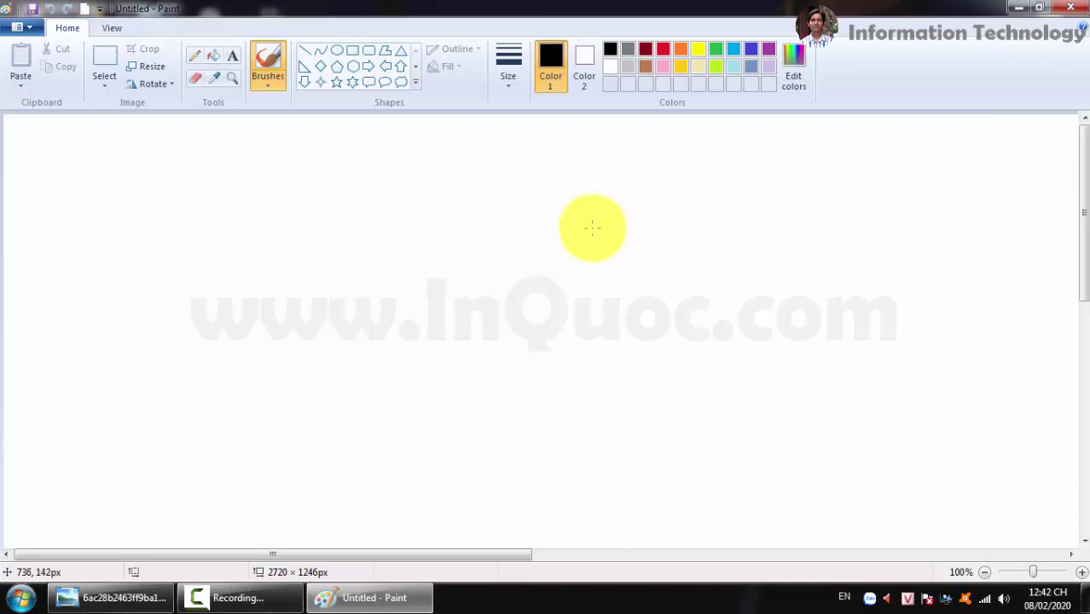
{"action": "left_click", "coordinate": [354, 54]}
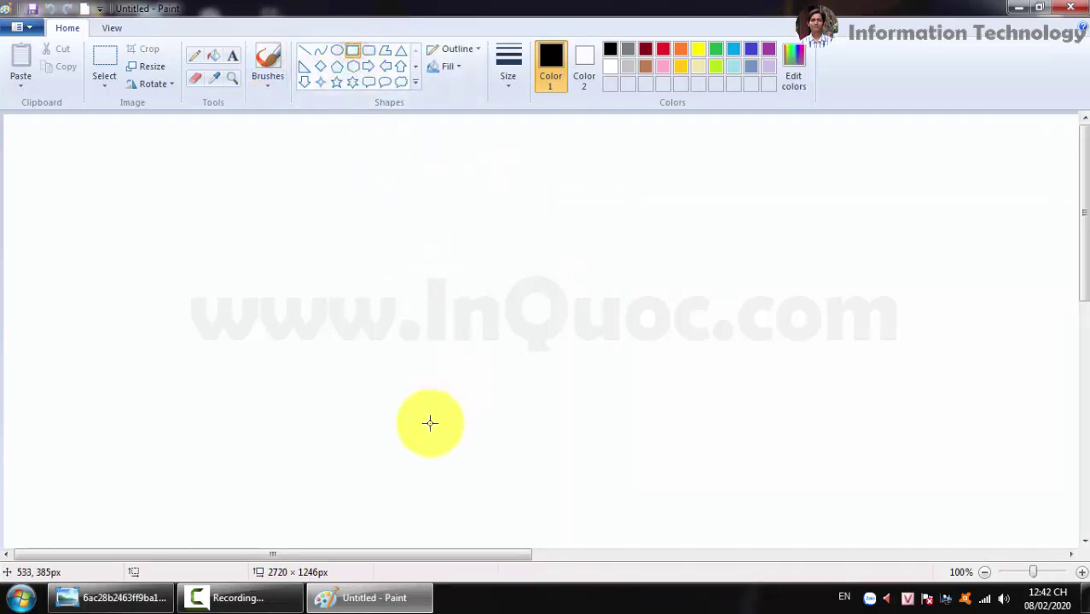
{"action": "mouse_move", "coordinate": [439, 436]}
{"action": "left_mouse_down"}
{"action": "mouse_move", "coordinate": [439, 424]}
{"action": "mouse_move", "coordinate": [449, 453]}
{"action": "left_mouse_up"}
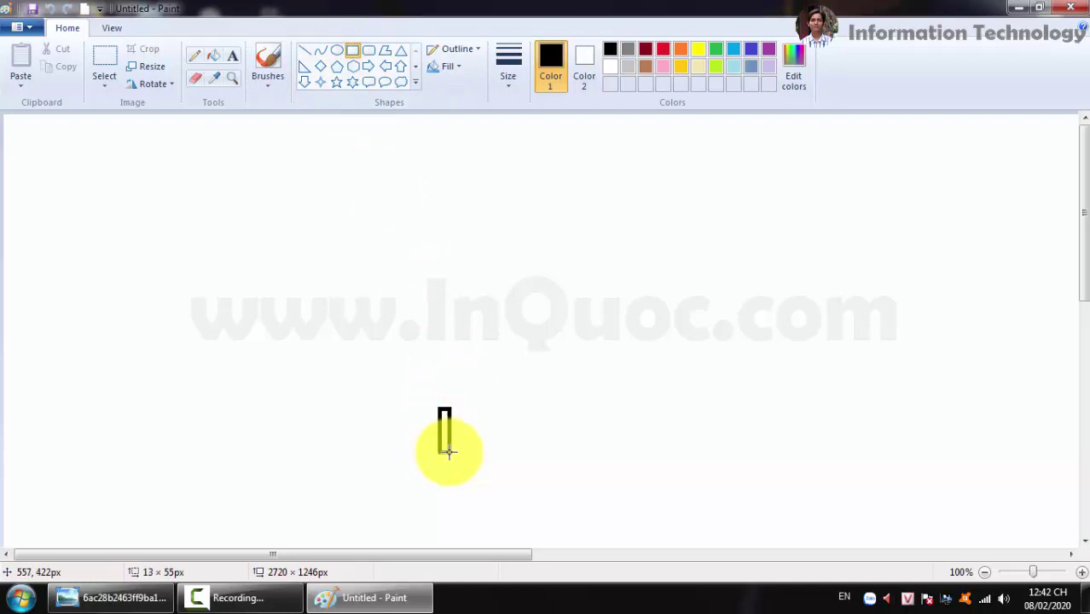
{"action": "left_click_drag", "start_coordinate": [449, 453], "coordinate": [450, 461]}
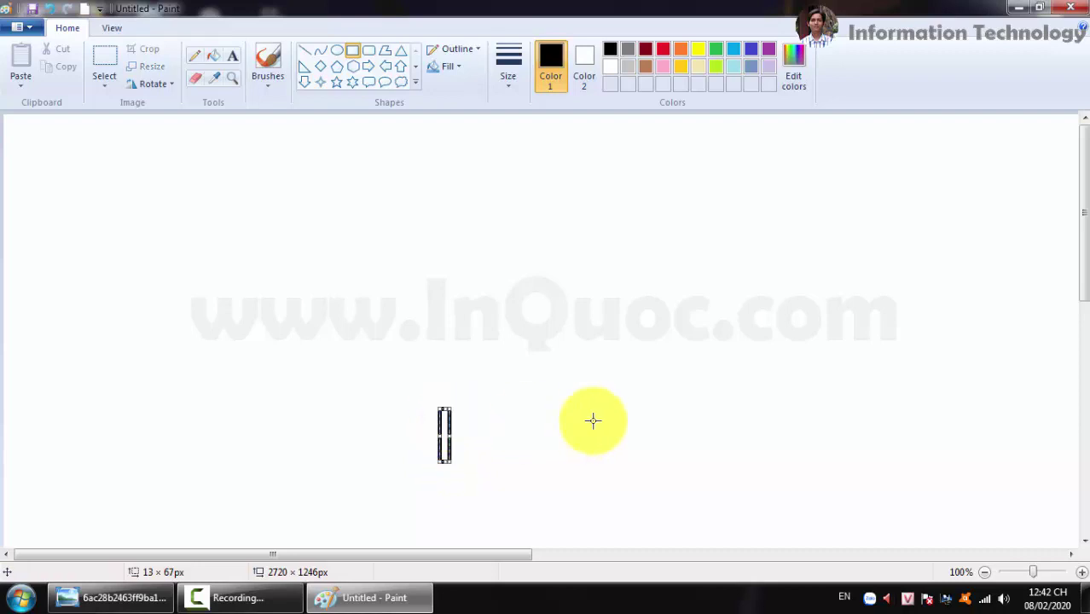
Move the narrow rectangle straight down by about its own height and deselect it, as the tree's trunk.
{"action": "key", "text": "Down"}
{"action": "key", "text": "Down"}
{"action": "key", "text": "Down"}
{"action": "key", "text": "Down"}
{"action": "key", "text": "Down"}
{"action": "key", "text": "Down"}
{"action": "key", "text": "Down"}
{"action": "key", "text": "Down"}
{"action": "key", "text": "Down"}
{"action": "key", "text": "Down"}
{"action": "key", "text": "Down"}
{"action": "key", "text": "Down"}
{"action": "key", "text": "Down"}
{"action": "key", "text": "Down"}
{"action": "key", "text": "Down"}
{"action": "key", "text": "Down"}
{"action": "key", "text": "Down"}
{"action": "key", "text": "Down"}
{"action": "key", "text": "Down"}
{"action": "key", "text": "Down"}
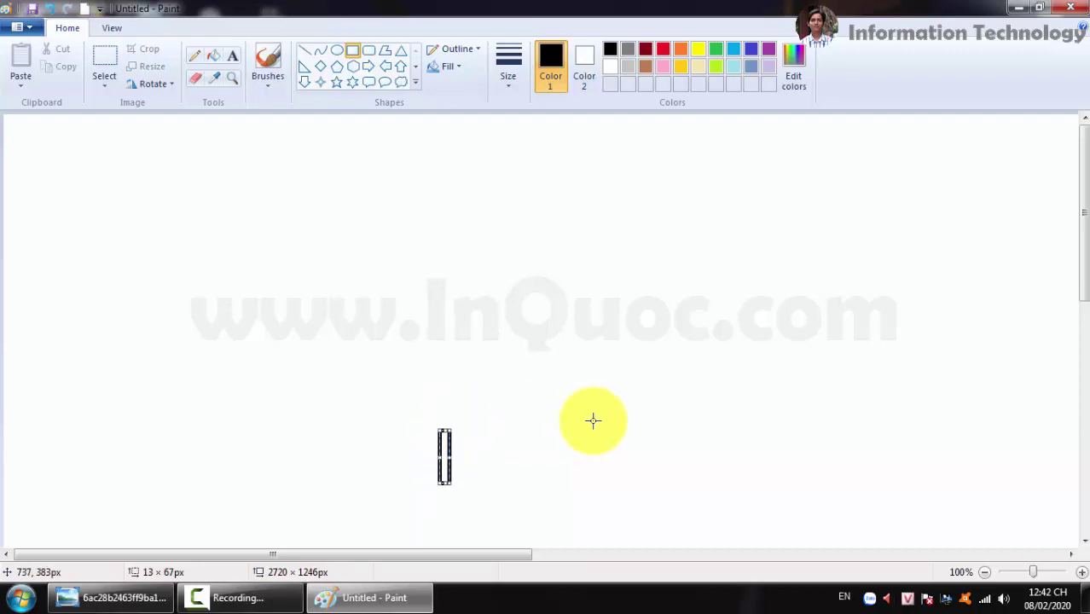
{"action": "key", "text": "Down"}
{"action": "key", "text": "Down"}
{"action": "key", "text": "Down"}
{"action": "key", "text": "Down"}
{"action": "key", "text": "Down"}
{"action": "key", "text": "Down"}
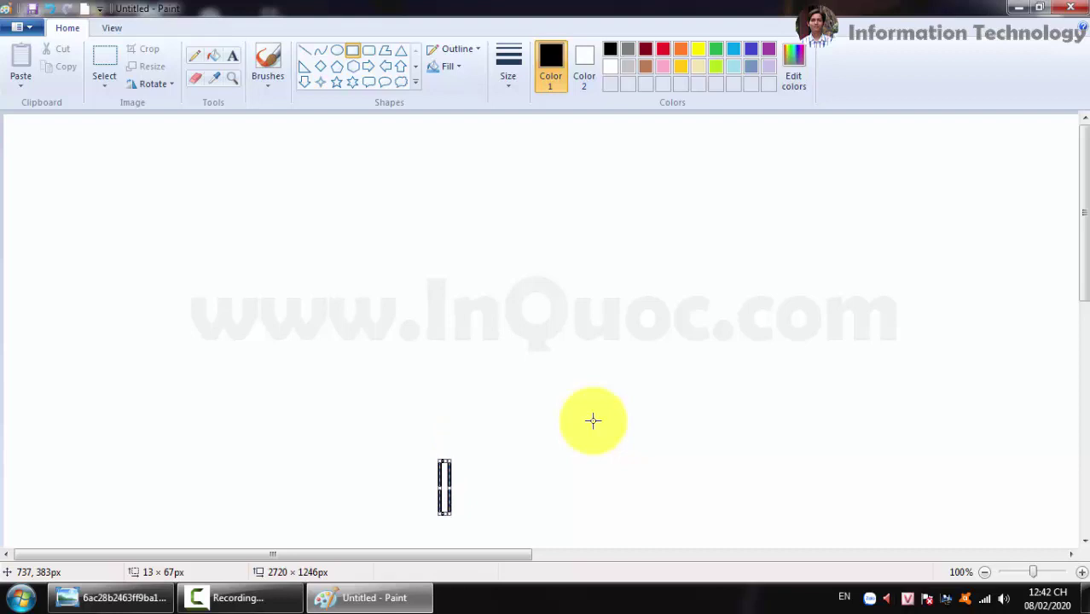
{"action": "key", "text": "Down"}
{"action": "key", "text": "Down"}
{"action": "left_click", "coordinate": [593, 420]}
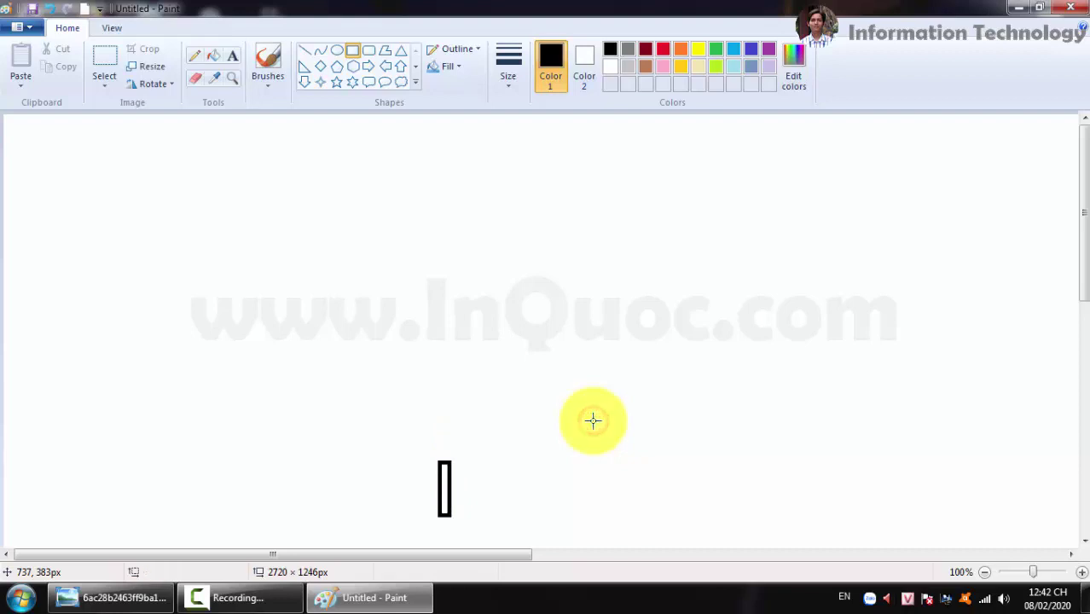
Draw a four-sided polygon about 227 × 70 px resting on the trunk, wider at its base, as the lowest tree tier.
{"action": "left_click", "coordinate": [386, 55]}
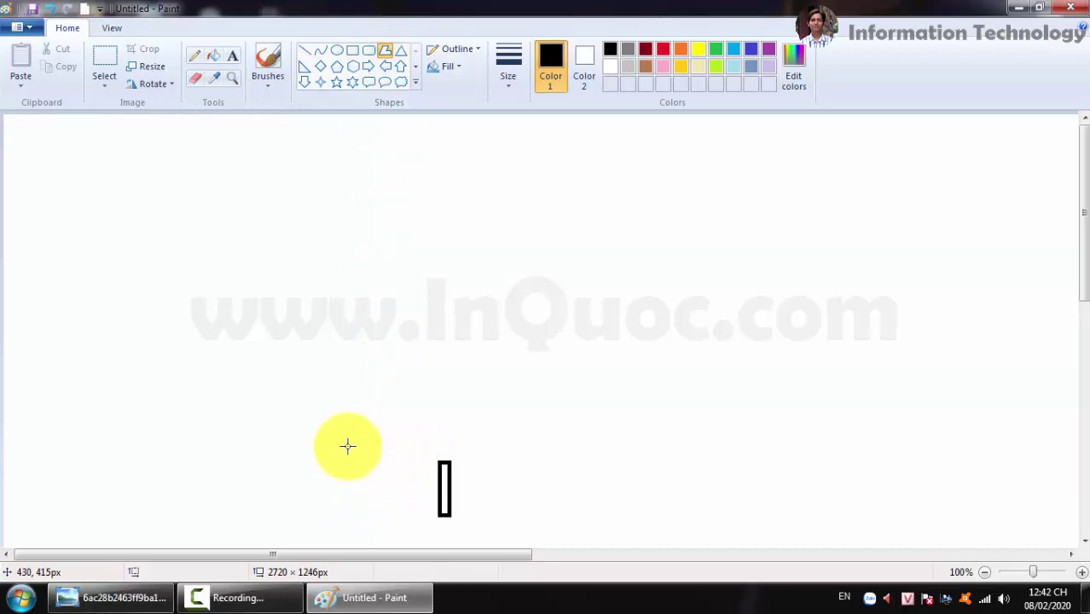
{"action": "left_click_drag", "start_coordinate": [347, 445], "coordinate": [531, 474]}
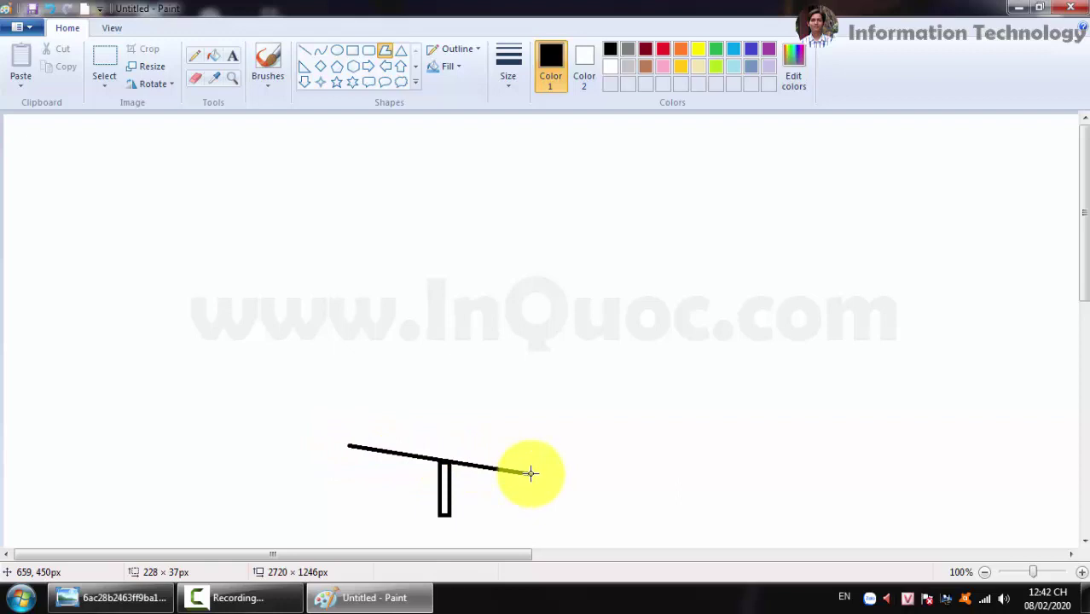
{"action": "left_click", "coordinate": [49, 7]}
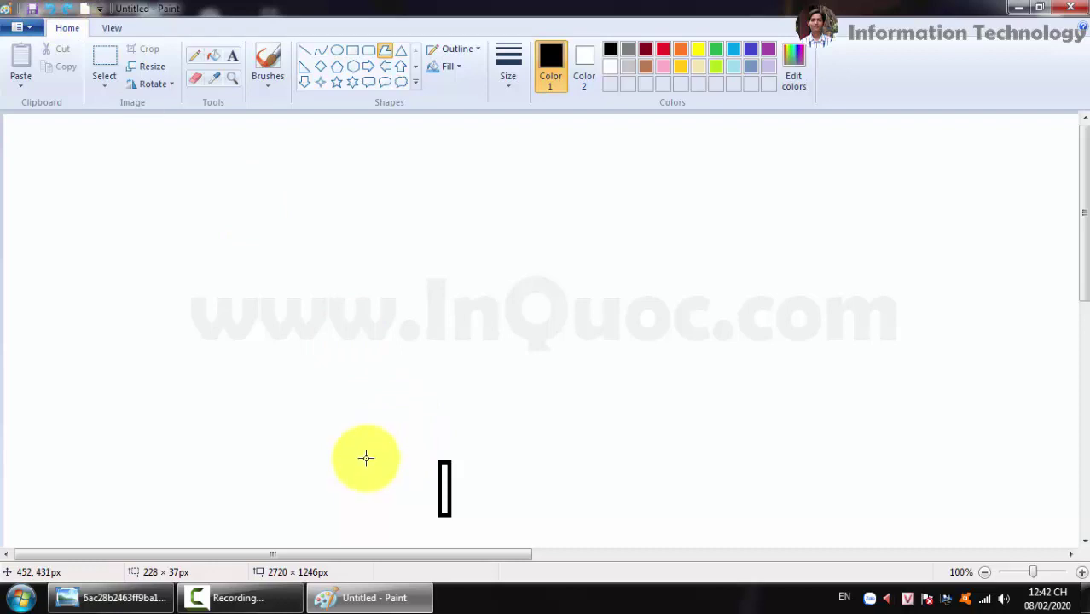
{"action": "left_click_drag", "start_coordinate": [365, 458], "coordinate": [547, 464]}
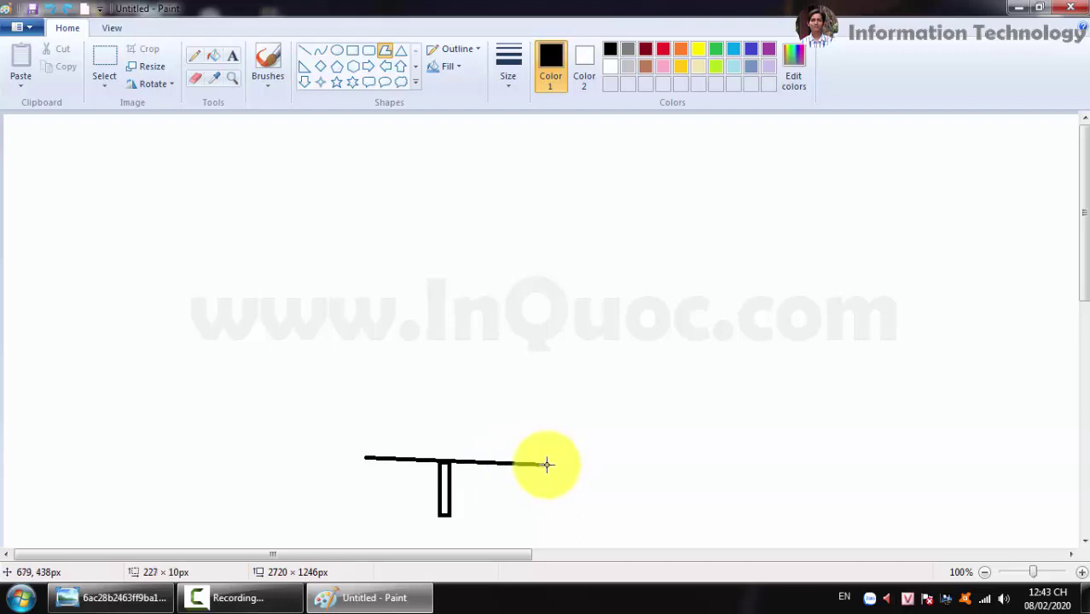
{"action": "left_click_drag", "start_coordinate": [546, 464], "coordinate": [547, 464]}
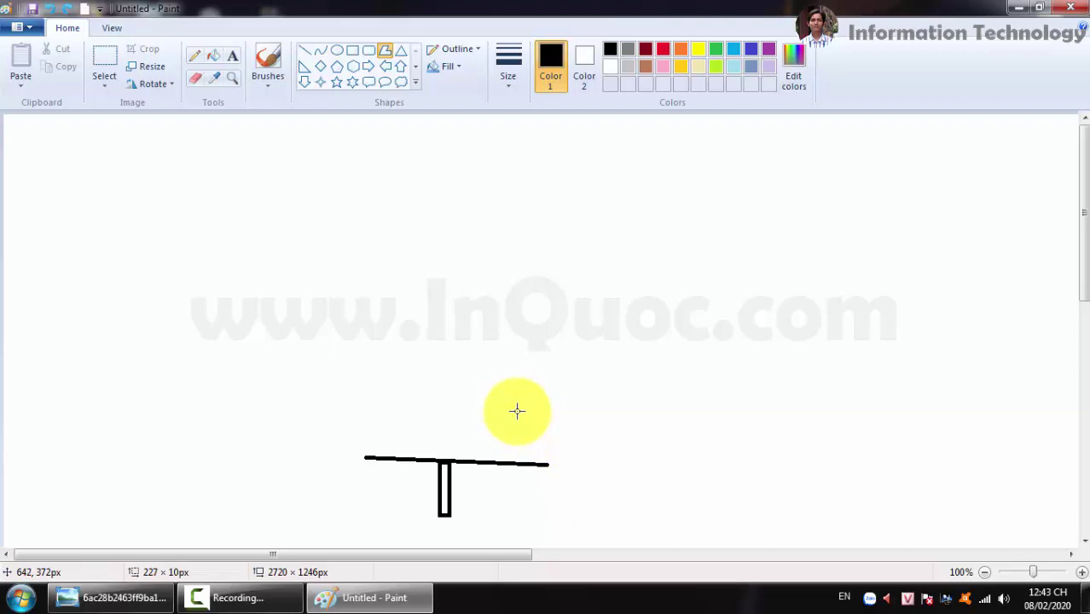
{"action": "left_click_drag", "start_coordinate": [548, 464], "coordinate": [520, 408]}
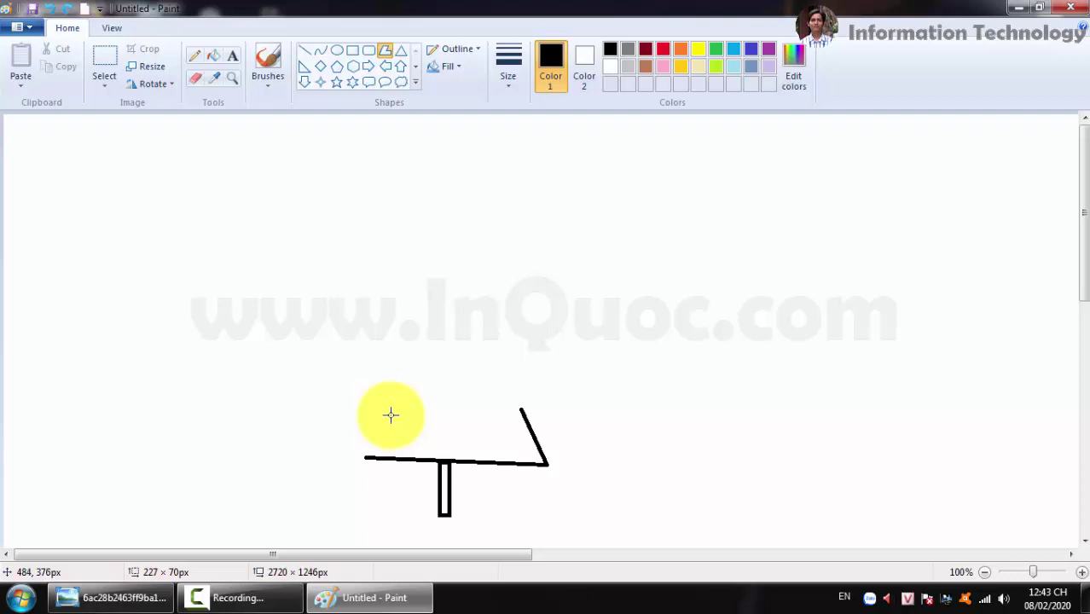
{"action": "left_click_drag", "start_coordinate": [390, 415], "coordinate": [522, 410]}
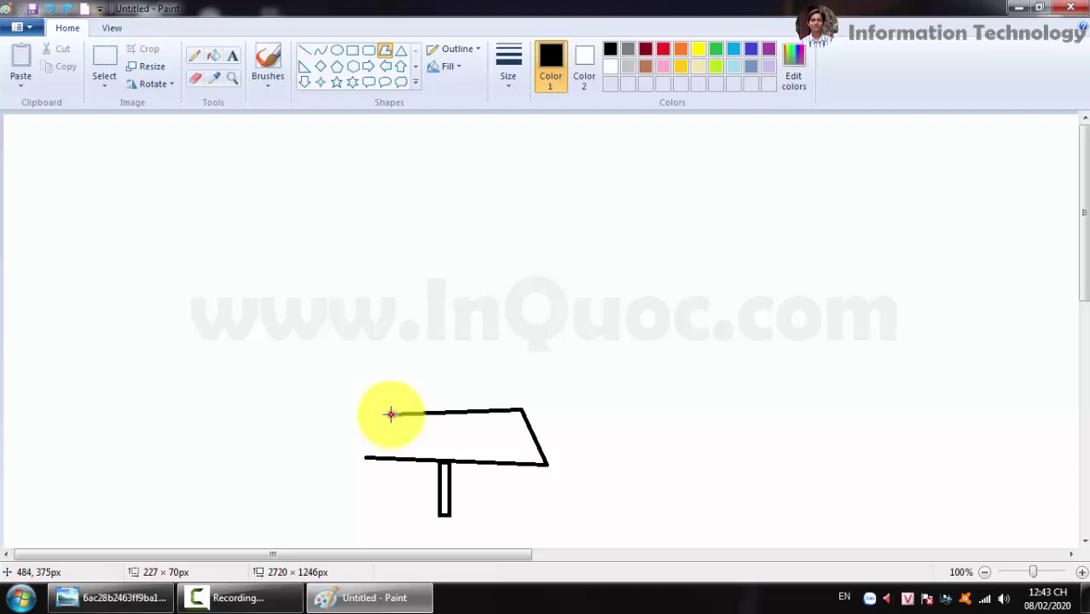
{"action": "double_click", "coordinate": [364, 458]}
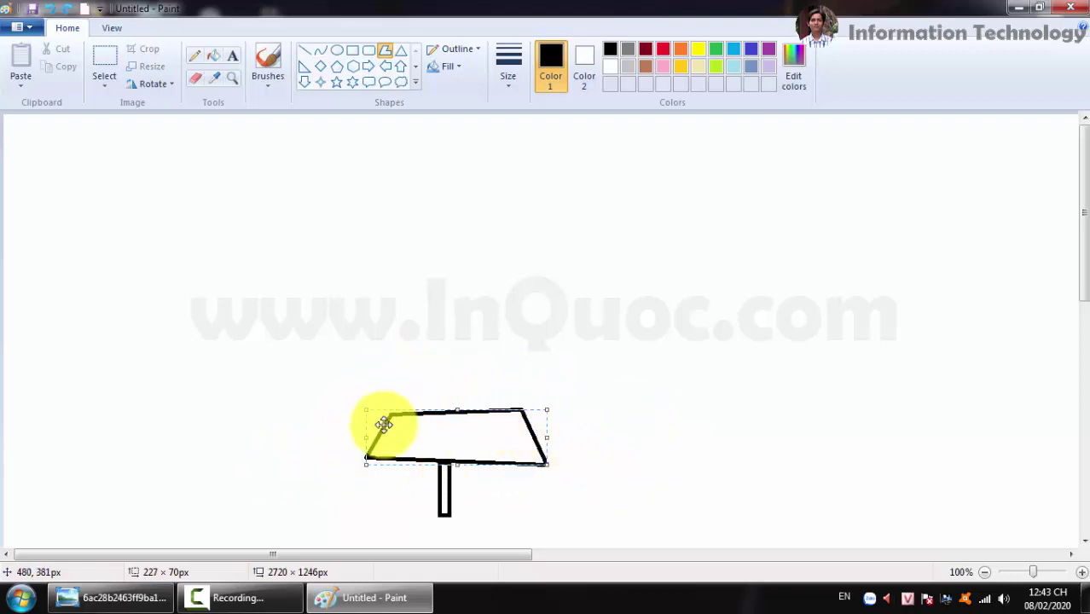
{"action": "left_click", "coordinate": [639, 373]}
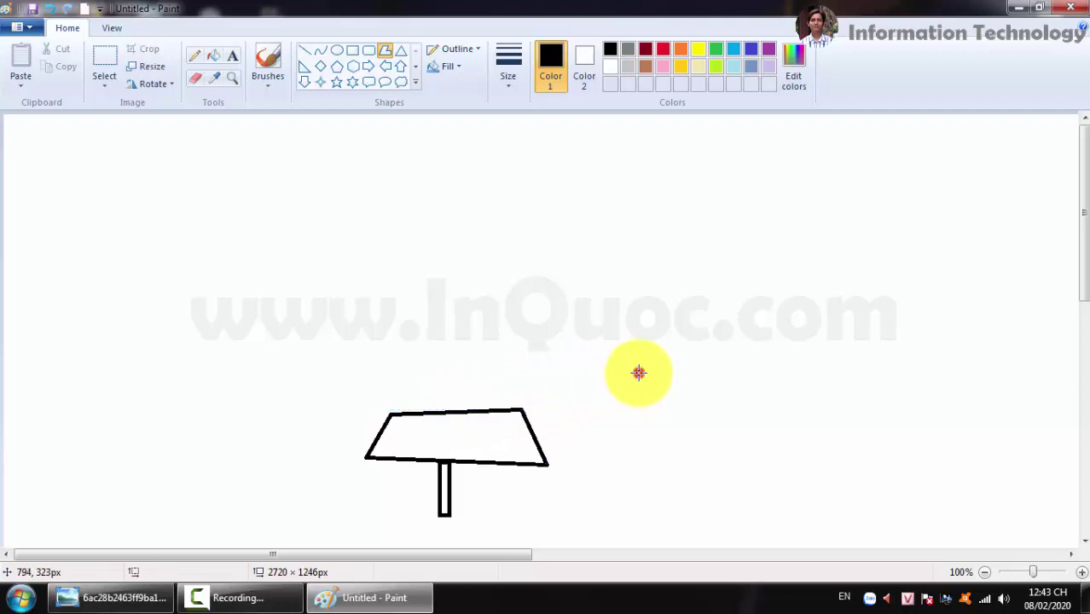
Draw a second four-sided polygon about 202 × 74 px with a slanted base directly above the lowest tier.
{"action": "left_click", "coordinate": [385, 53]}
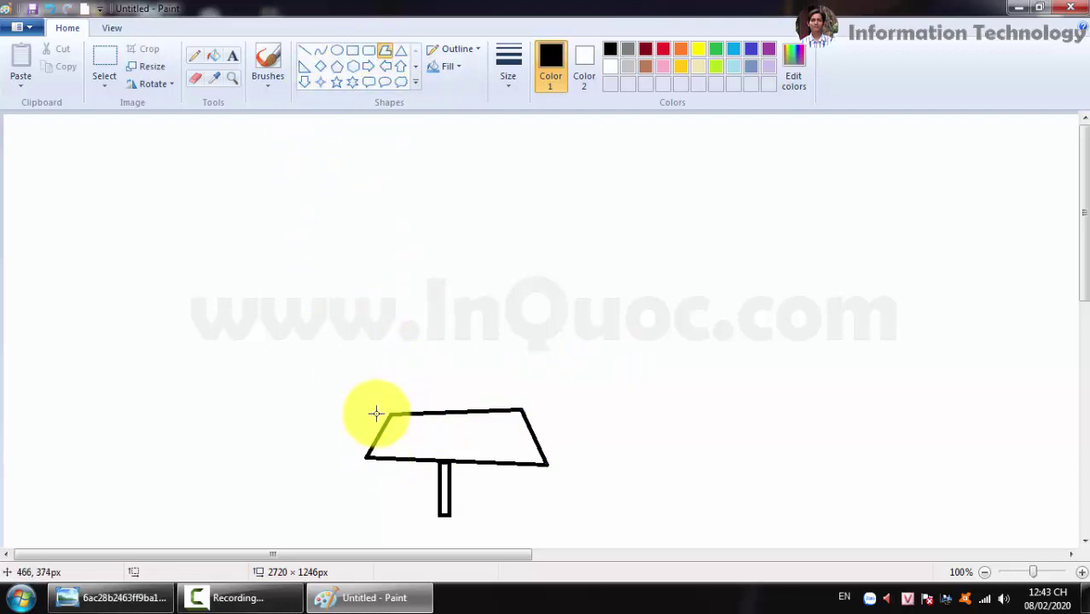
{"action": "left_click_drag", "start_coordinate": [376, 413], "coordinate": [537, 400]}
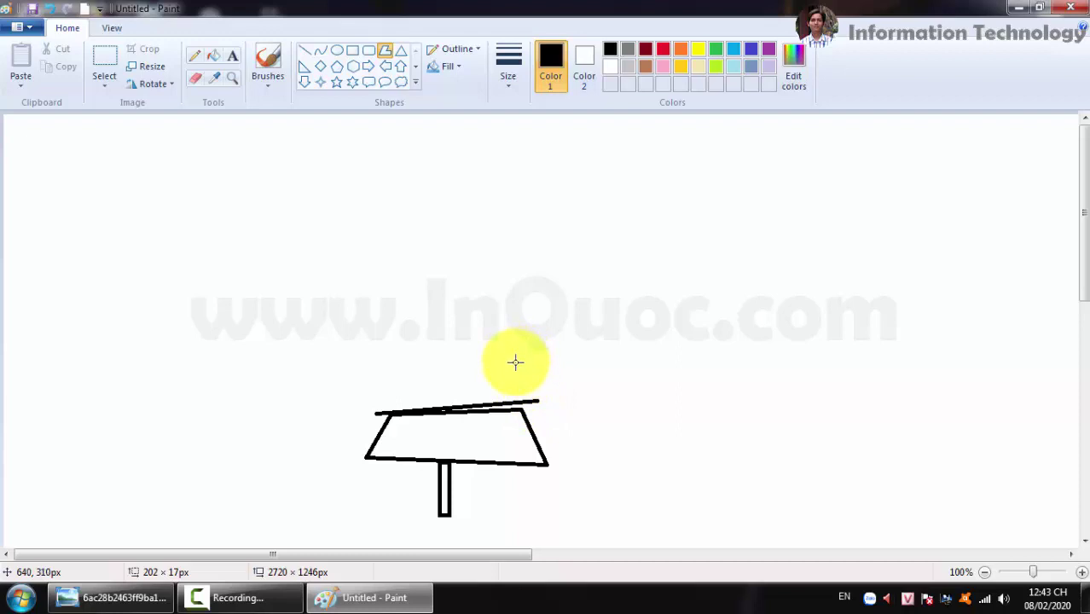
{"action": "left_click", "coordinate": [516, 361]}
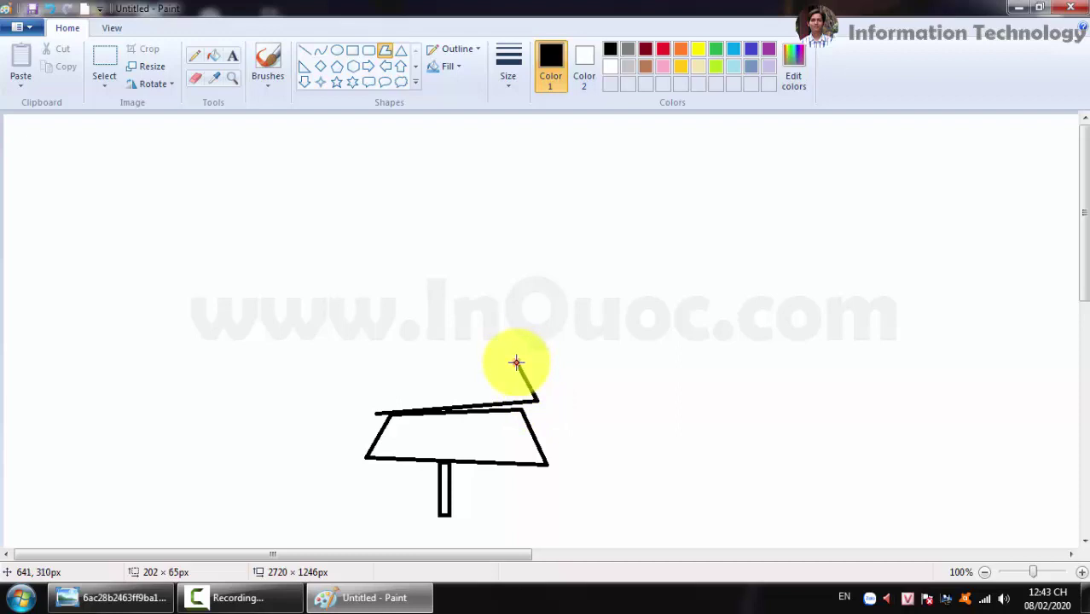
{"action": "left_click", "coordinate": [411, 355]}
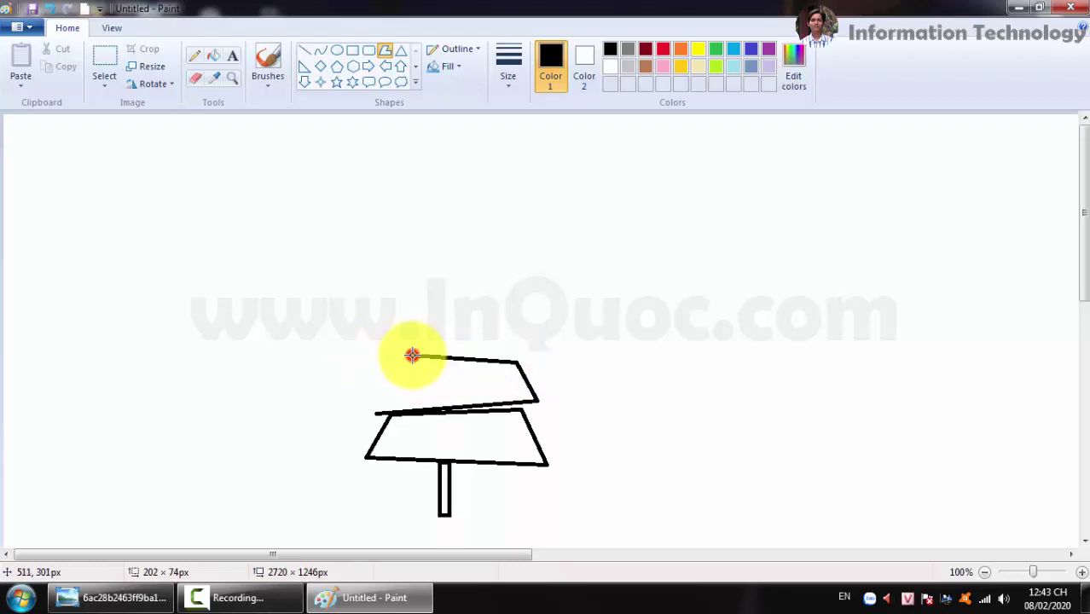
{"action": "left_click", "coordinate": [376, 413]}
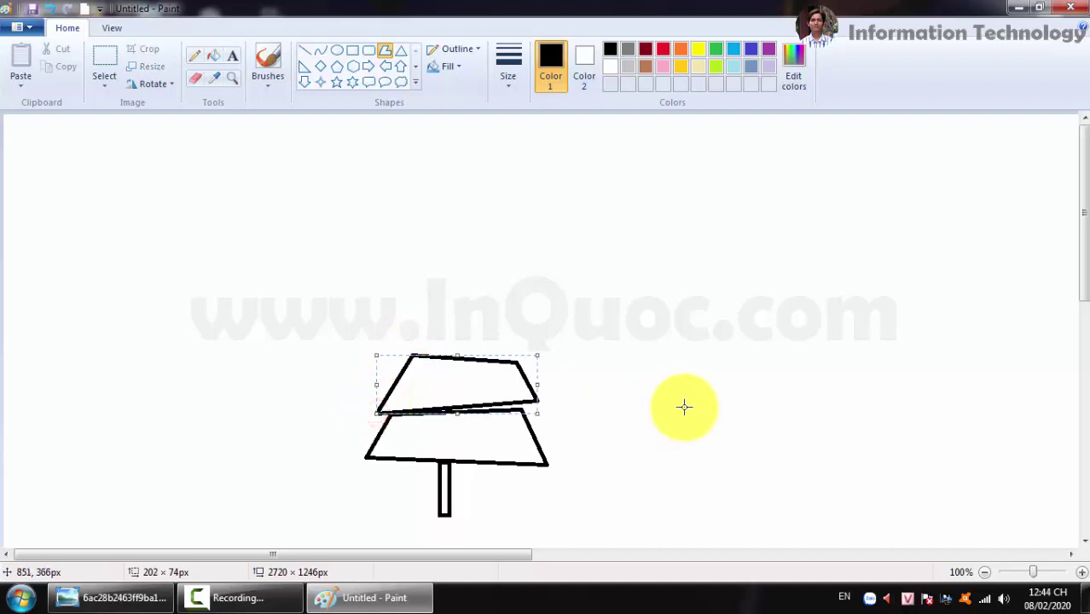
{"action": "left_click", "coordinate": [687, 351]}
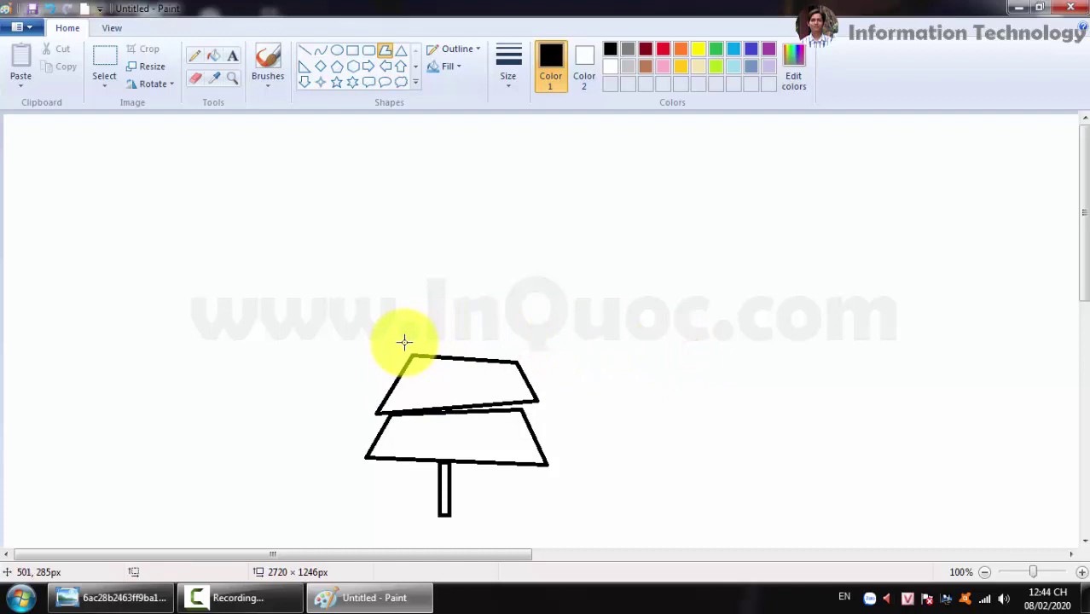
Draw a third four-sided polygon about 167 × 98 px, narrowing upward, just above the second tier.
{"action": "left_click_drag", "start_coordinate": [405, 342], "coordinate": [540, 353]}
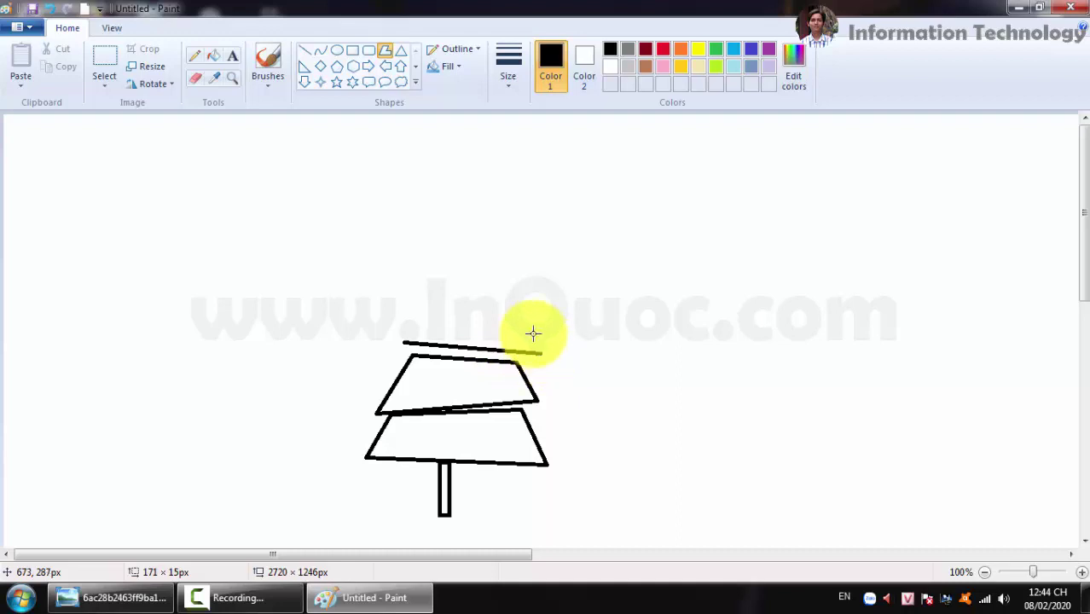
{"action": "left_click", "coordinate": [49, 9]}
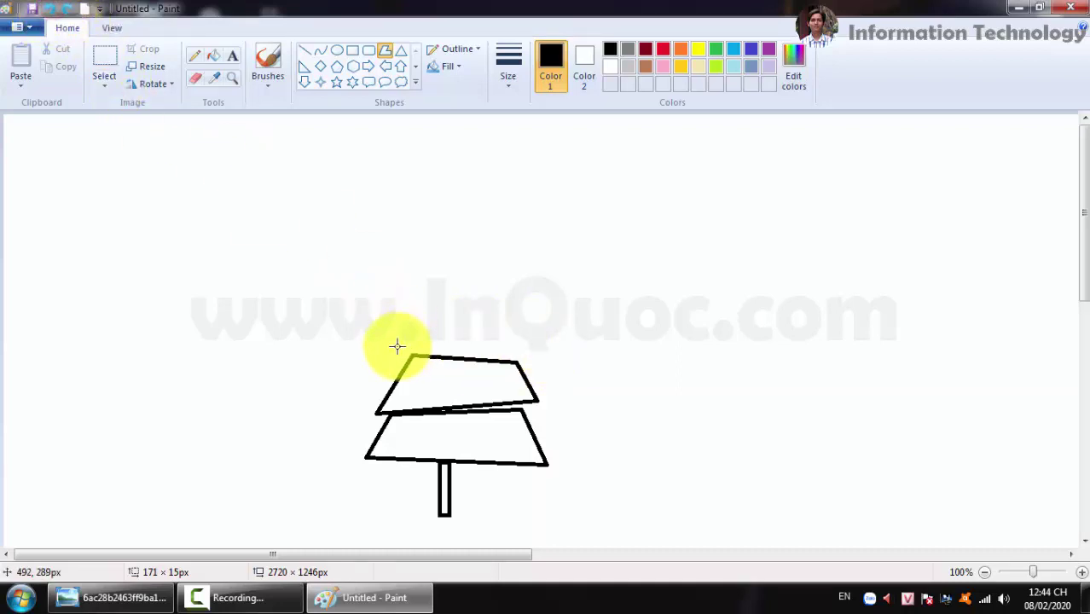
{"action": "left_click_drag", "start_coordinate": [397, 345], "coordinate": [530, 354]}
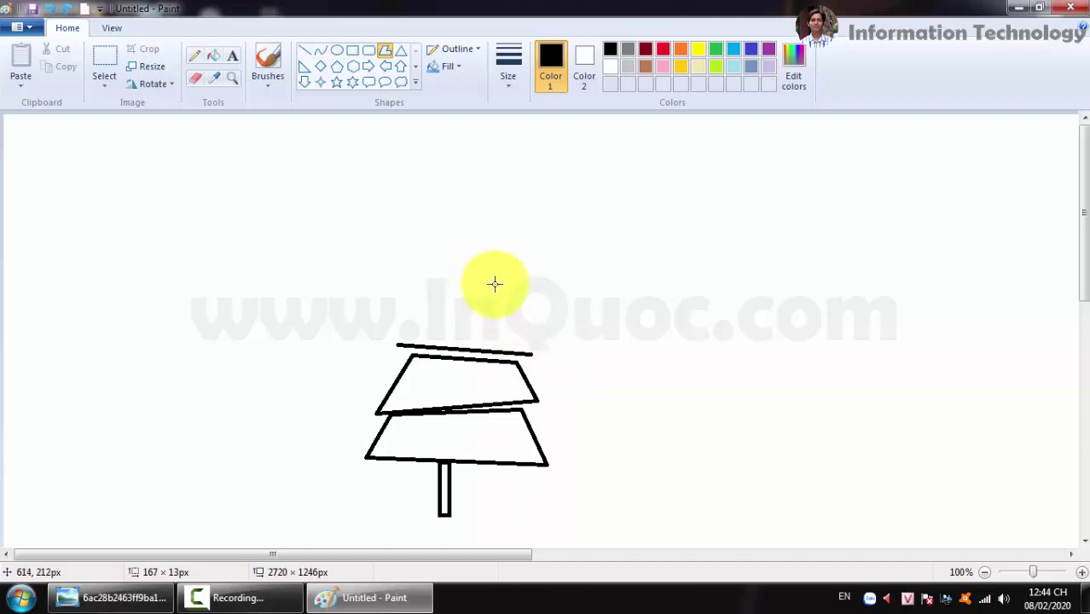
{"action": "left_click", "coordinate": [489, 276]}
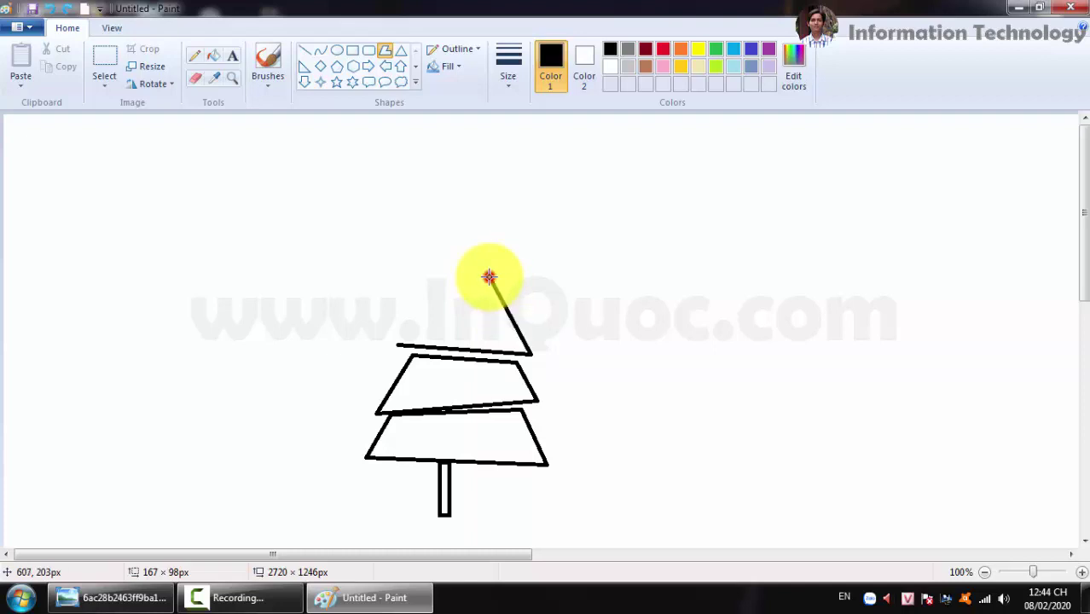
{"action": "left_click", "coordinate": [419, 286]}
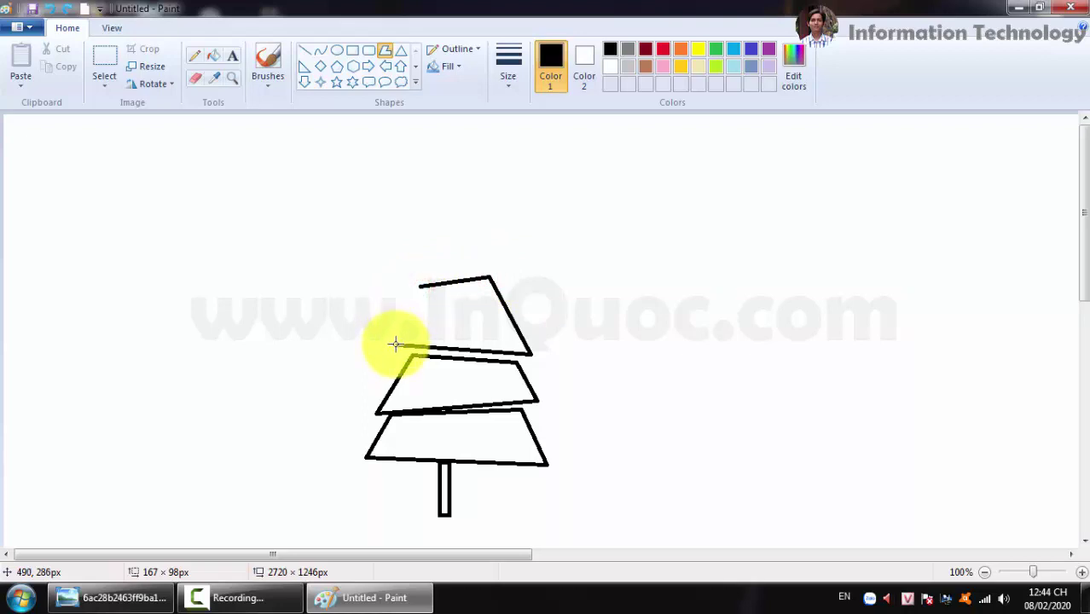
{"action": "left_click", "coordinate": [397, 345]}
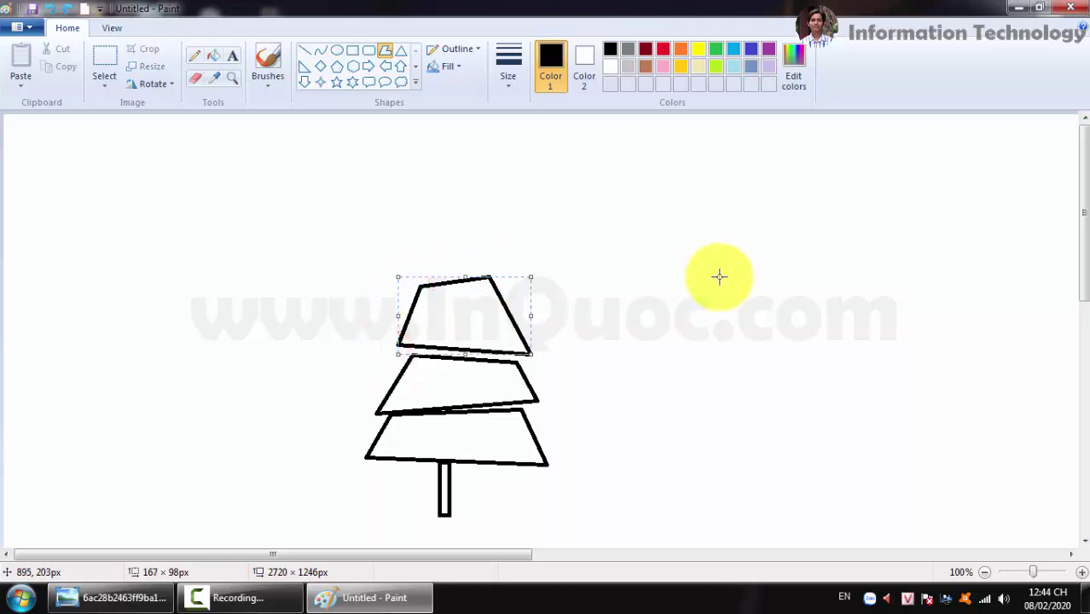
{"action": "left_click", "coordinate": [394, 260]}
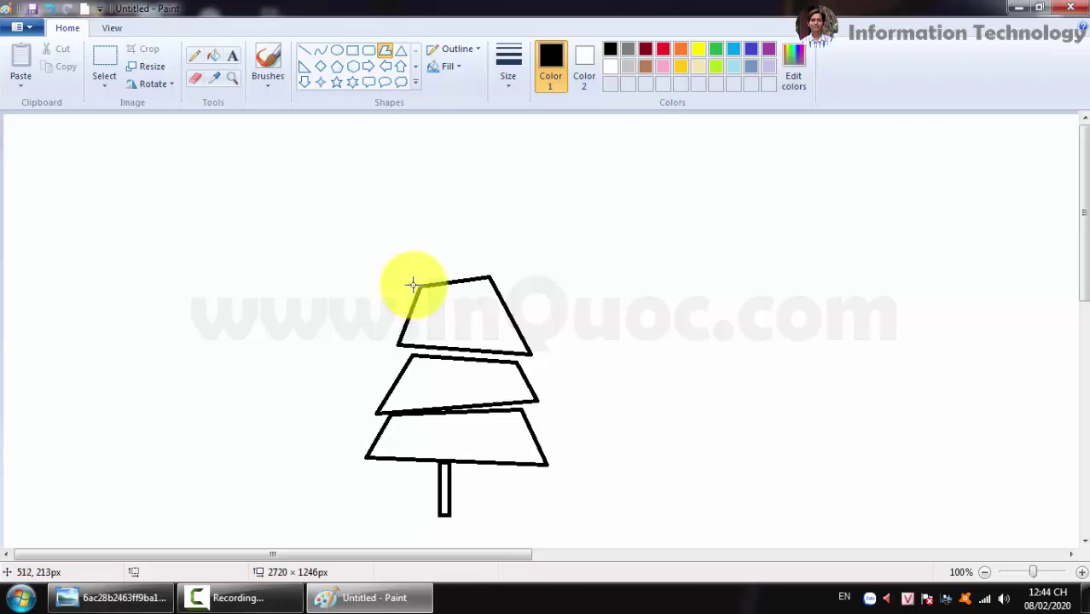
Draw a triangular polygon about 110 × 115 px with a slanted base above the third tier as the treetop.
{"action": "left_click_drag", "start_coordinate": [412, 284], "coordinate": [500, 269]}
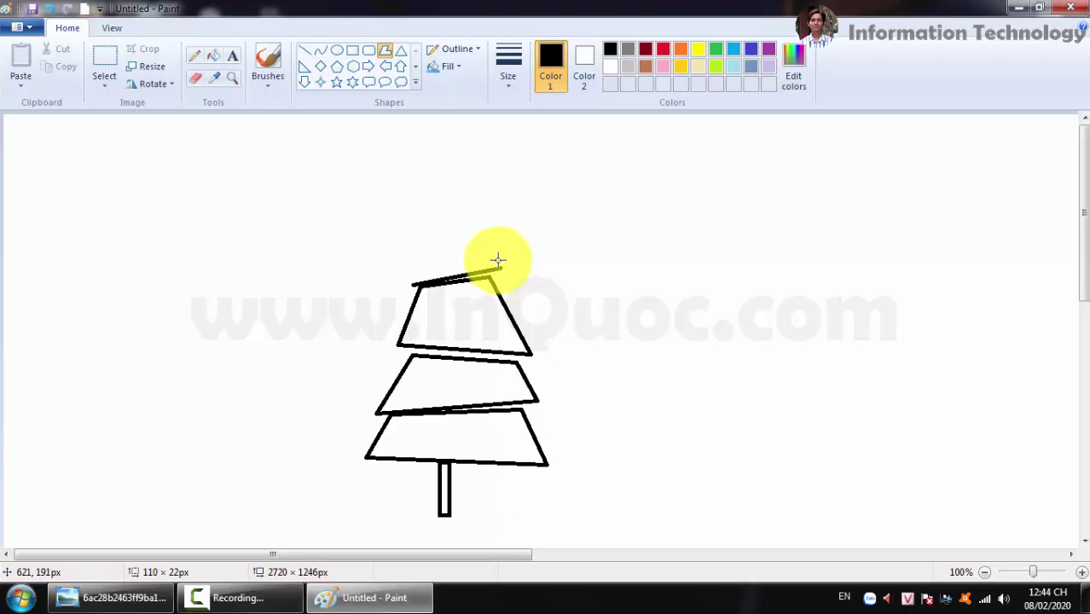
{"action": "left_click", "coordinate": [458, 194]}
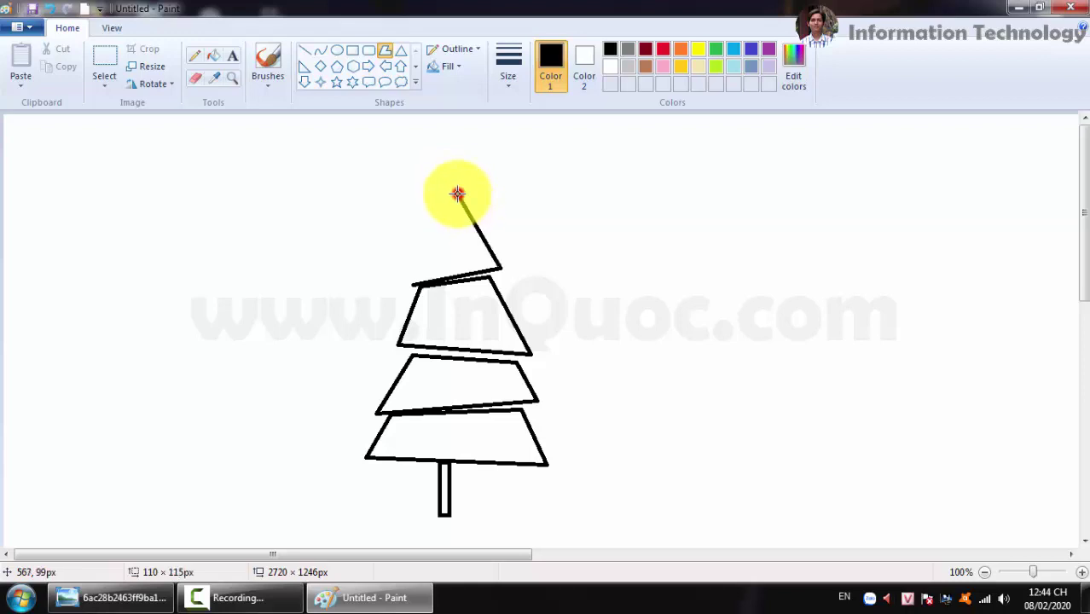
{"action": "left_click", "coordinate": [412, 284]}
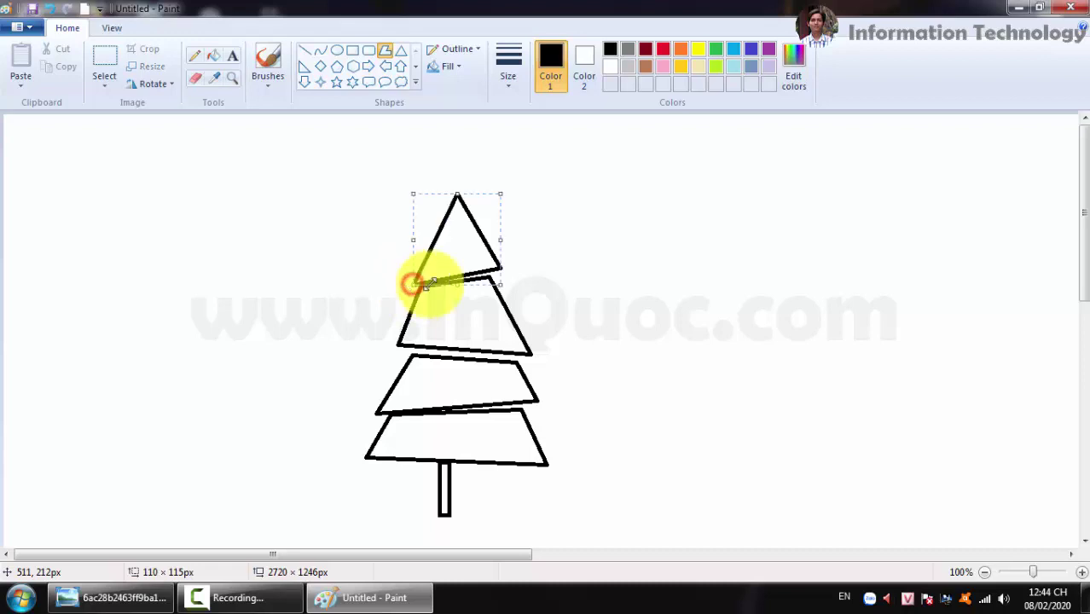
{"action": "left_click", "coordinate": [543, 267]}
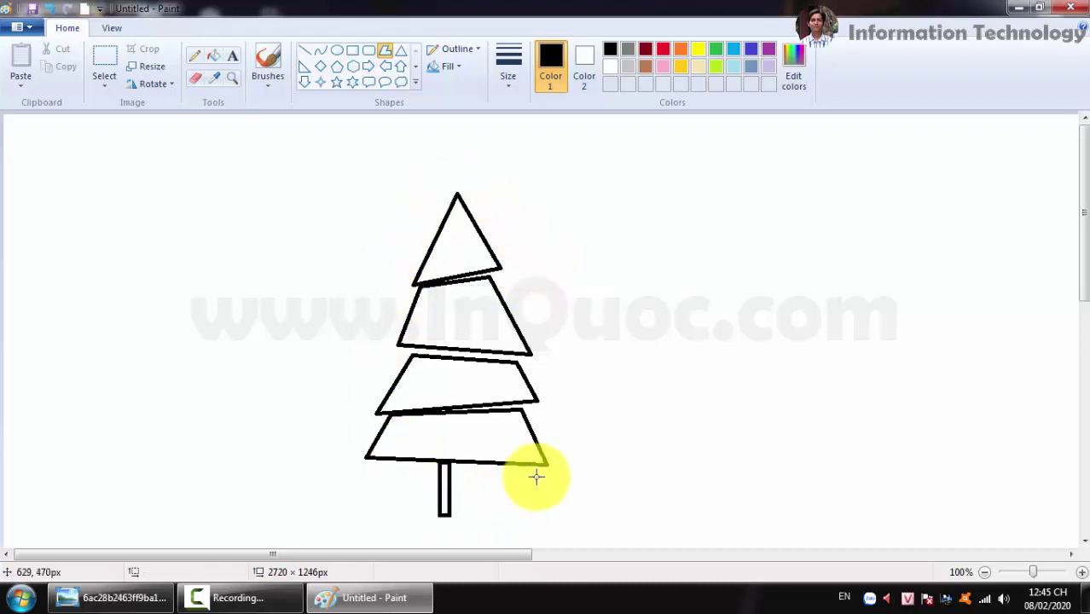
Draw a five-point star about 44 × 45 px centred just above the tip of the treetop triangle.
{"action": "left_click", "coordinate": [337, 83]}
{"action": "left_click_drag", "start_coordinate": [440, 158], "coordinate": [476, 191]}
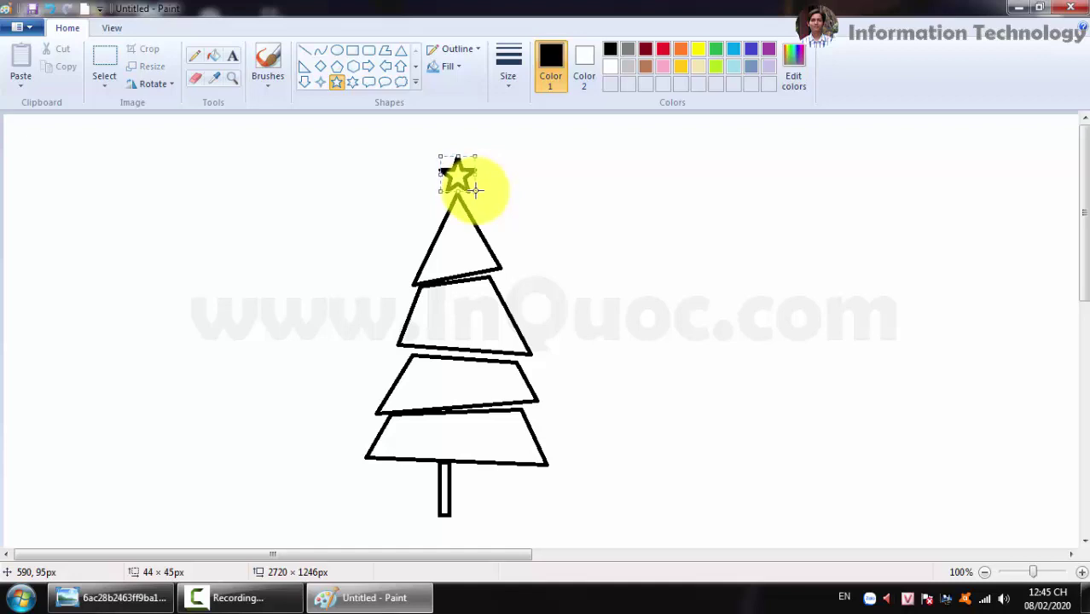
Finish placing the star and save the drawing as a PNG named "Cây thông Noel" in the Pictures library.
{"action": "left_click", "coordinate": [581, 231]}
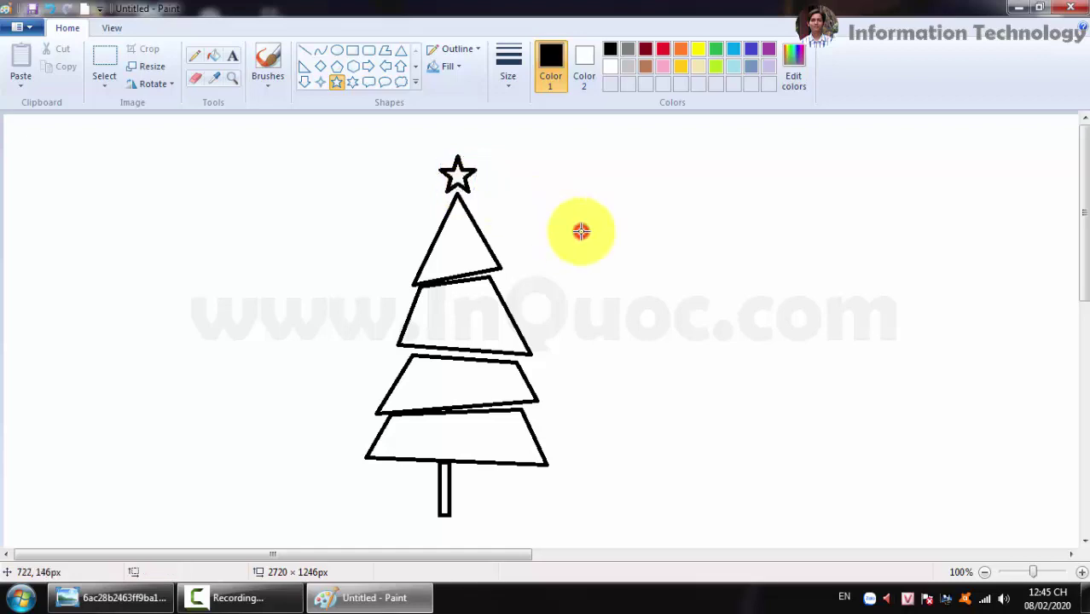
{"action": "left_click", "coordinate": [32, 10]}
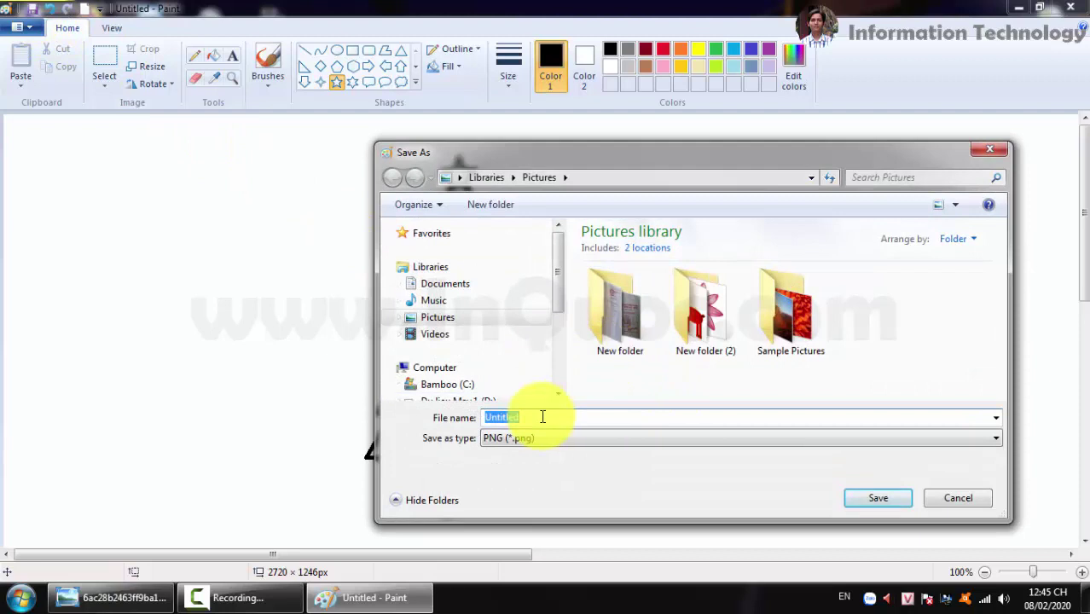
{"action": "type", "text": "Cả"}
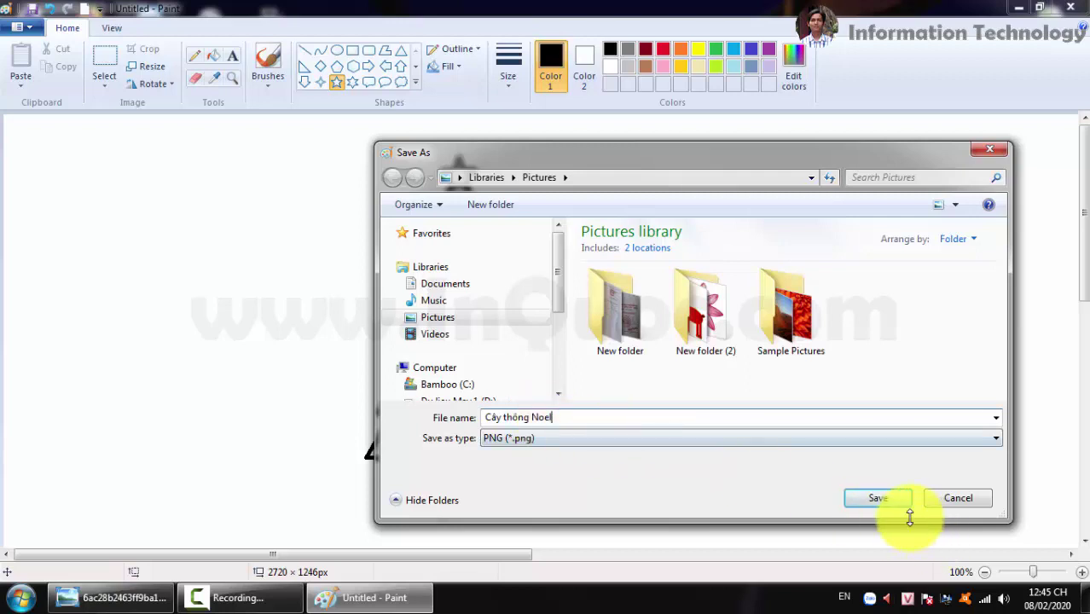
{"action": "left_click", "coordinate": [875, 500]}
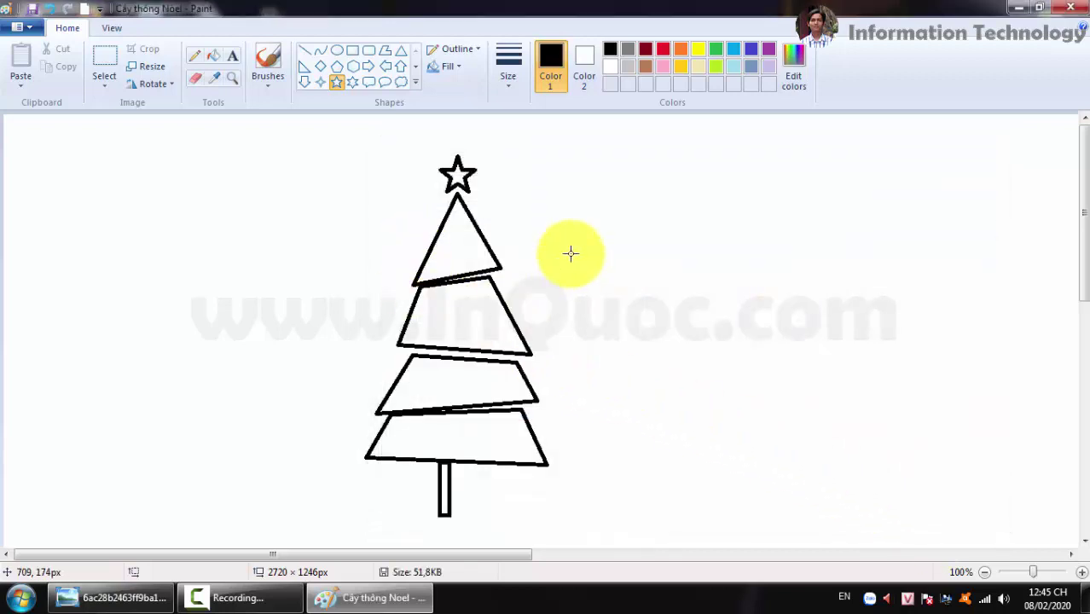
Draw three slanted lines across the treetop triangle in the second-thinnest width, about 28 × 28, 65 × 40 and 89 × 33 px.
{"action": "left_click", "coordinate": [304, 52]}
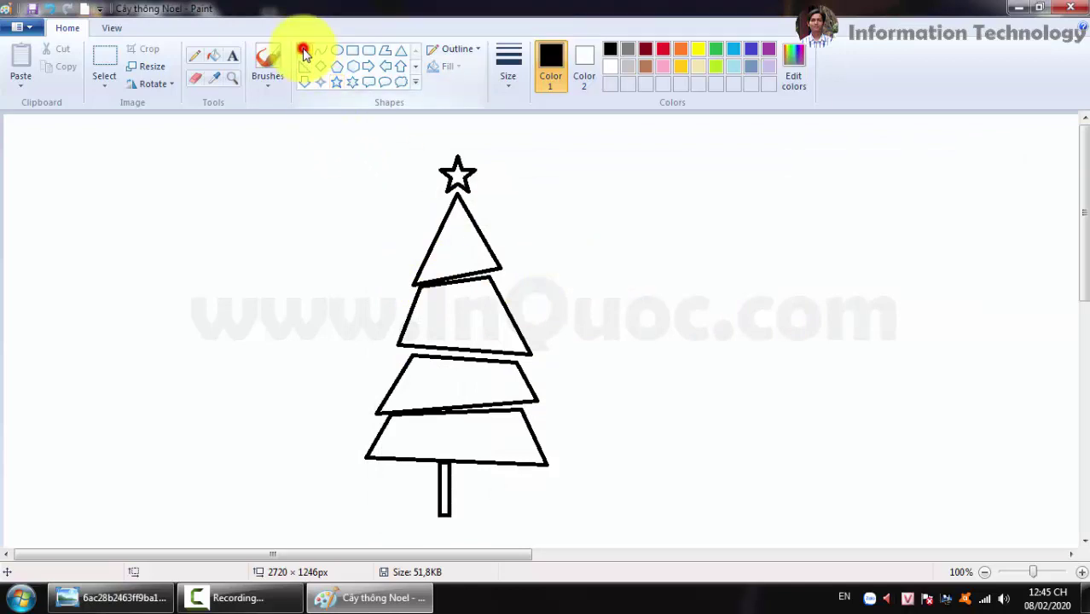
{"action": "left_click", "coordinate": [510, 73]}
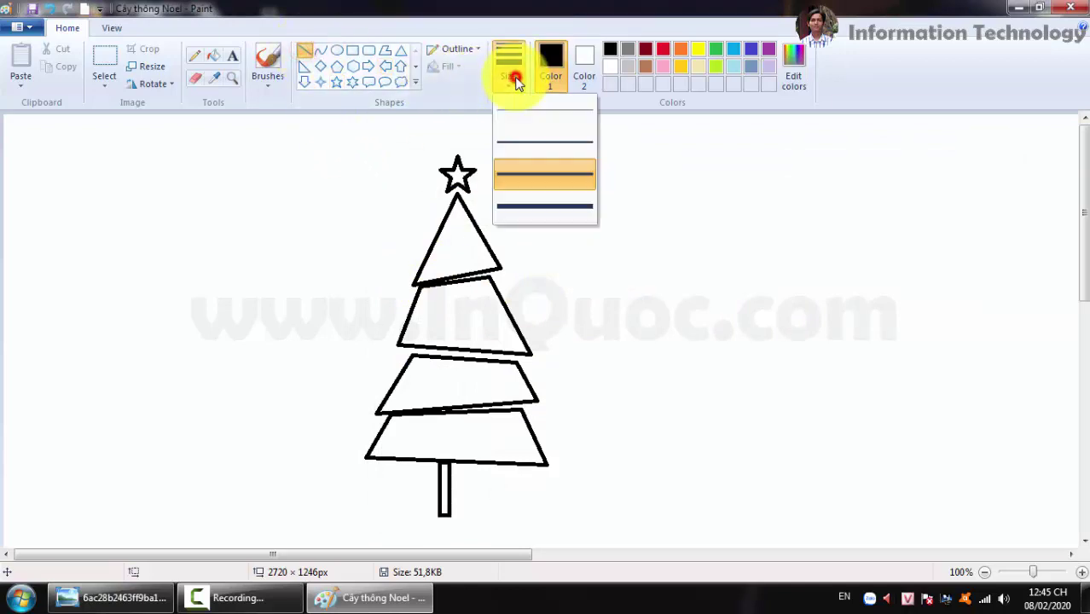
{"action": "left_click", "coordinate": [534, 143]}
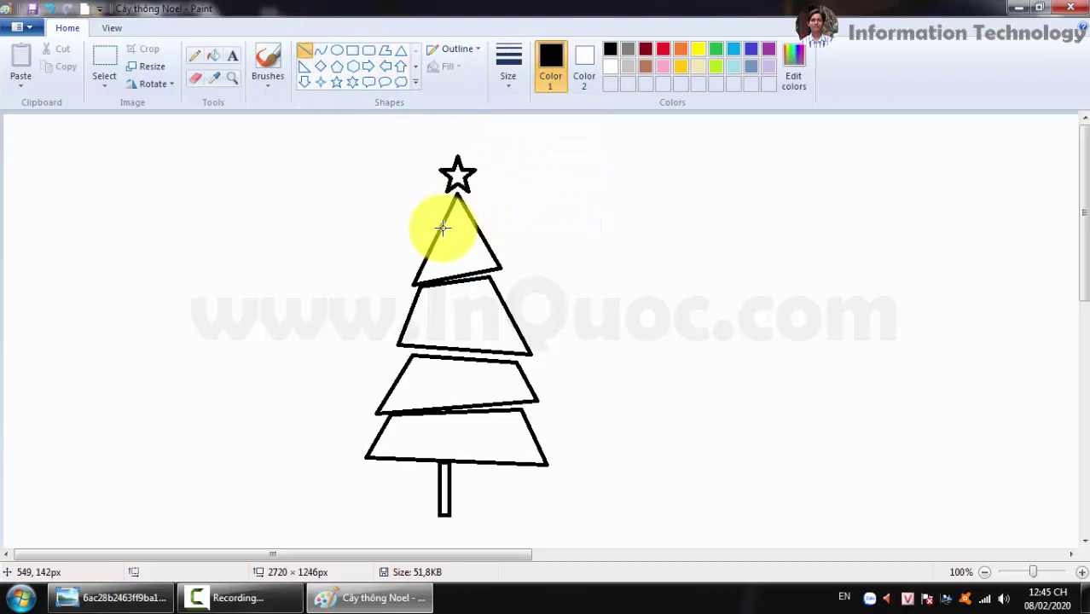
{"action": "left_click_drag", "start_coordinate": [442, 227], "coordinate": [462, 206]}
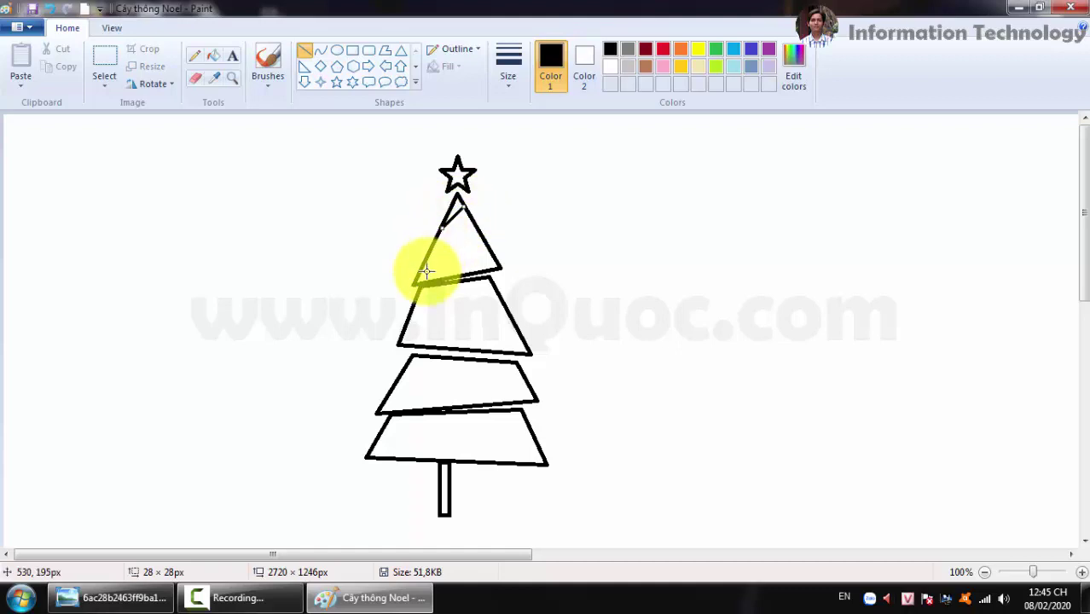
{"action": "left_click_drag", "start_coordinate": [427, 261], "coordinate": [475, 231]}
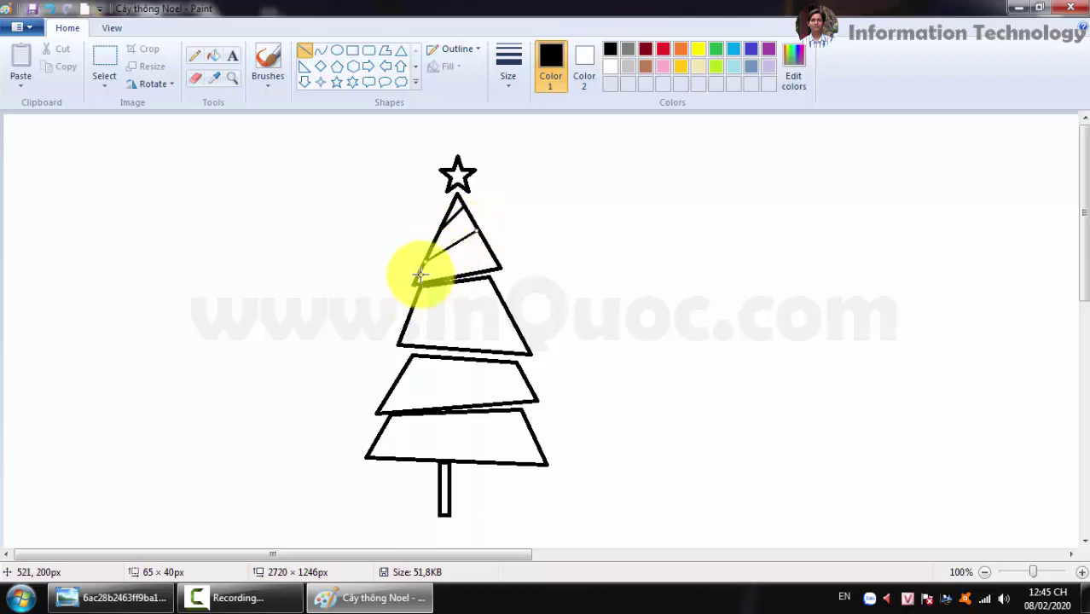
{"action": "left_click_drag", "start_coordinate": [419, 274], "coordinate": [491, 248]}
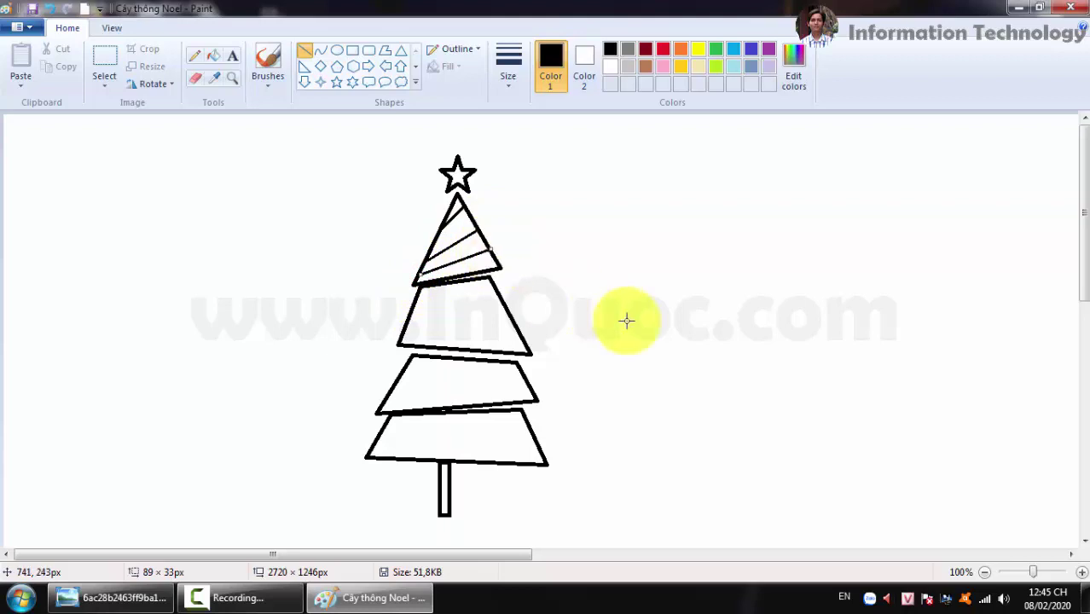
{"action": "left_click", "coordinate": [633, 320]}
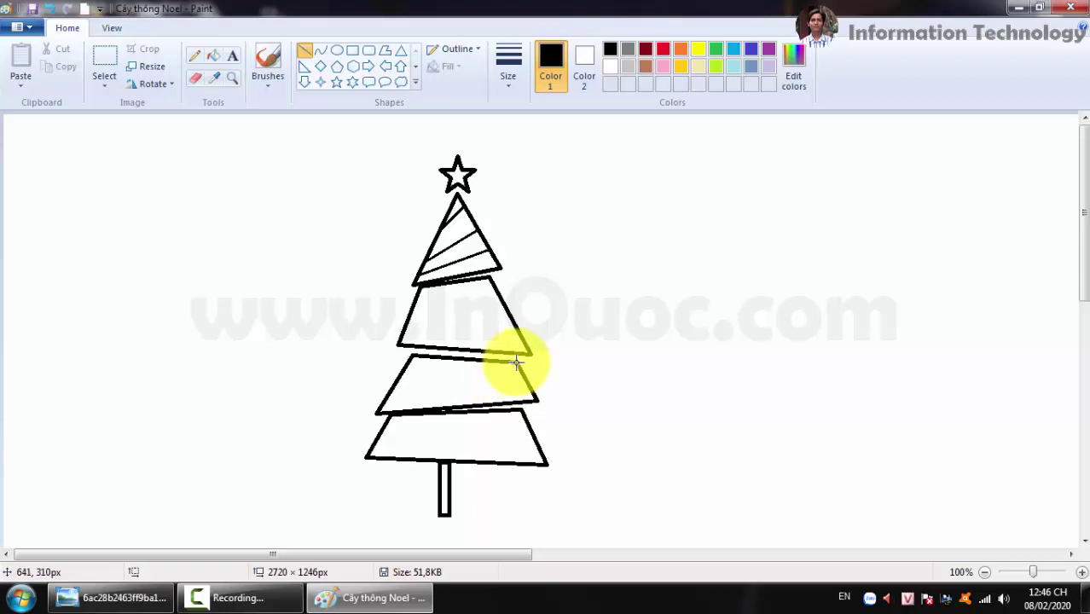
Draw five straight lines about 150 to 180 px wide, zigzagging from edge to edge down the second tier from the bottom.
{"action": "left_click_drag", "start_coordinate": [516, 362], "coordinate": [397, 370]}
{"action": "left_click", "coordinate": [667, 361]}
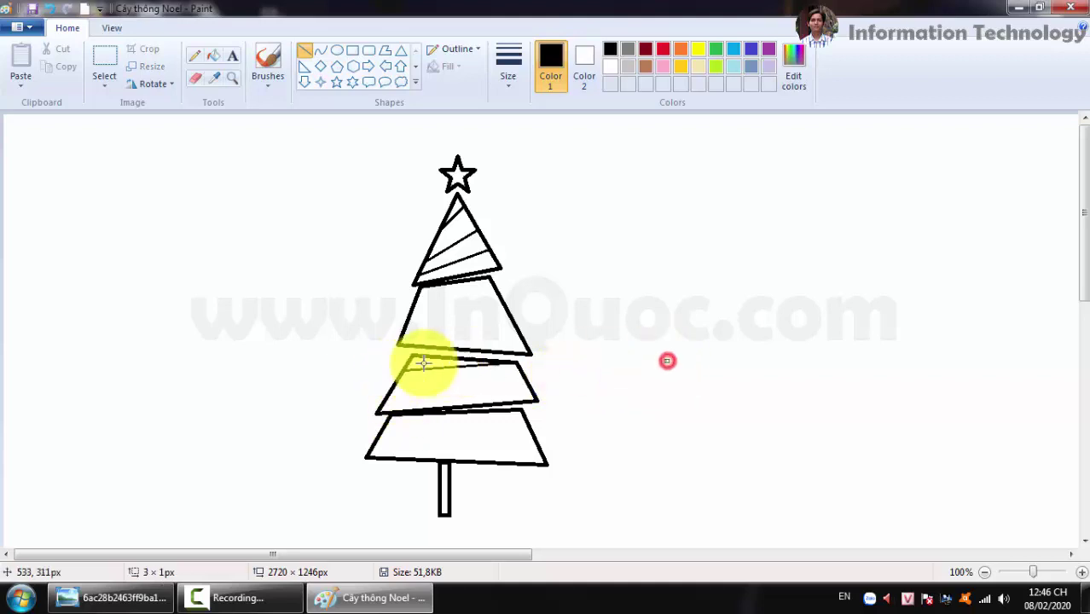
{"action": "left_click_drag", "start_coordinate": [404, 372], "coordinate": [526, 379]}
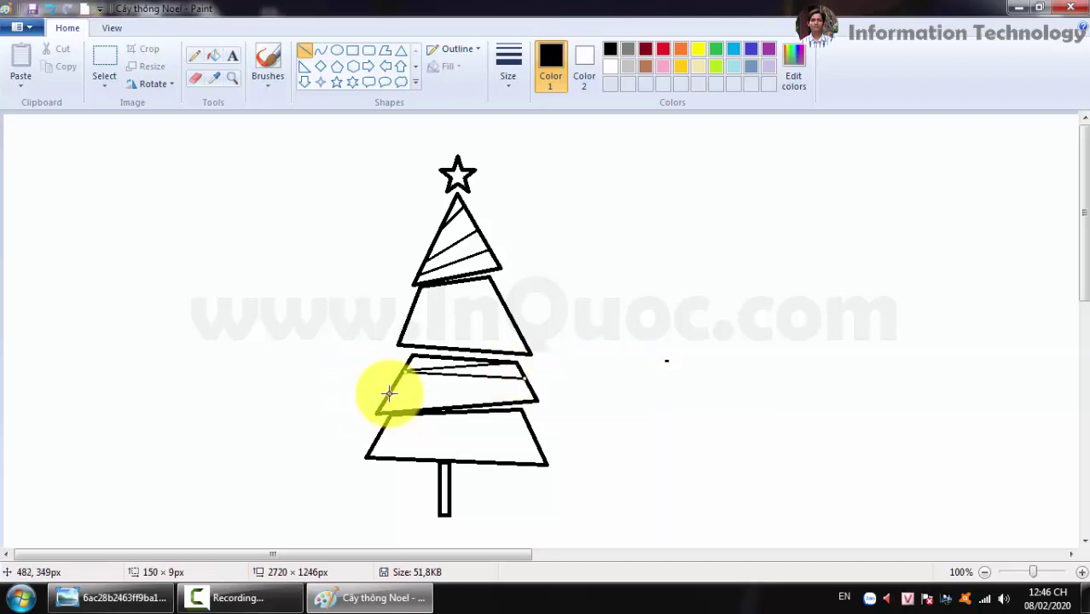
{"action": "left_click_drag", "start_coordinate": [388, 392], "coordinate": [523, 381]}
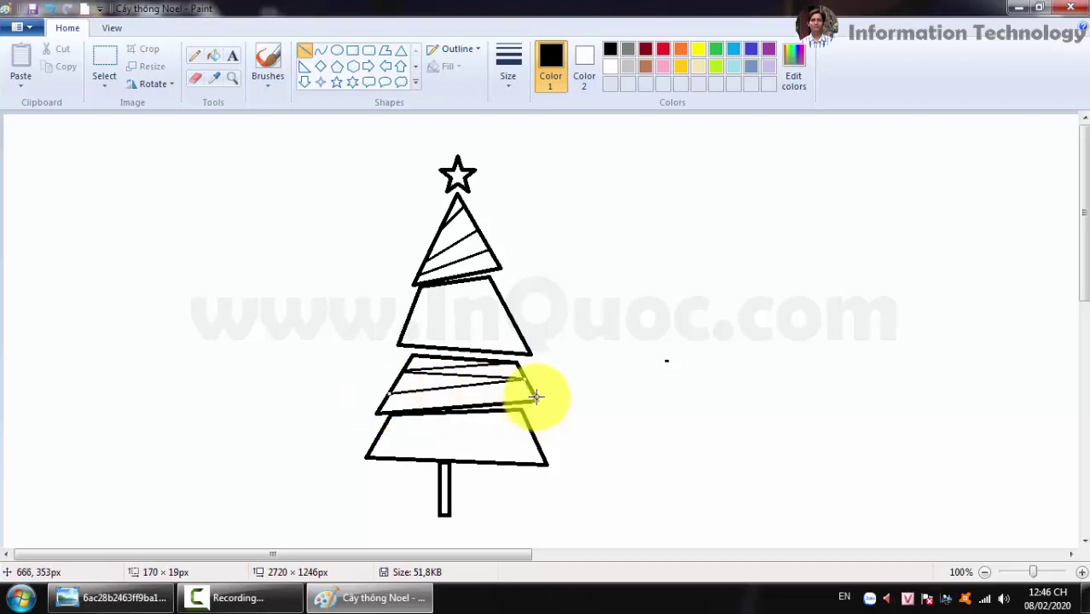
{"action": "left_click_drag", "start_coordinate": [536, 400], "coordinate": [390, 392]}
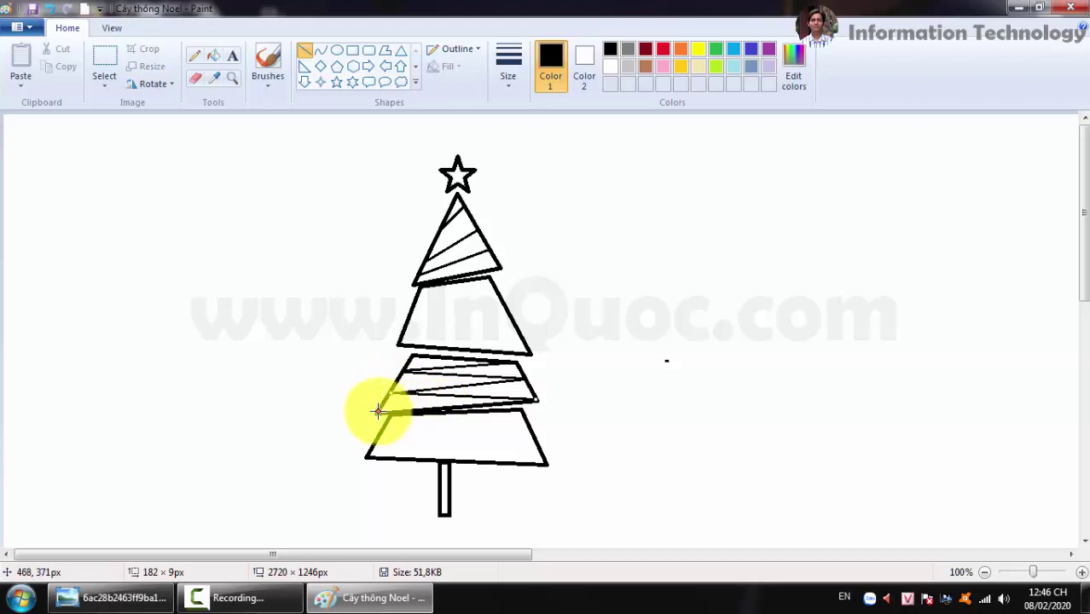
{"action": "left_click_drag", "start_coordinate": [378, 412], "coordinate": [504, 398]}
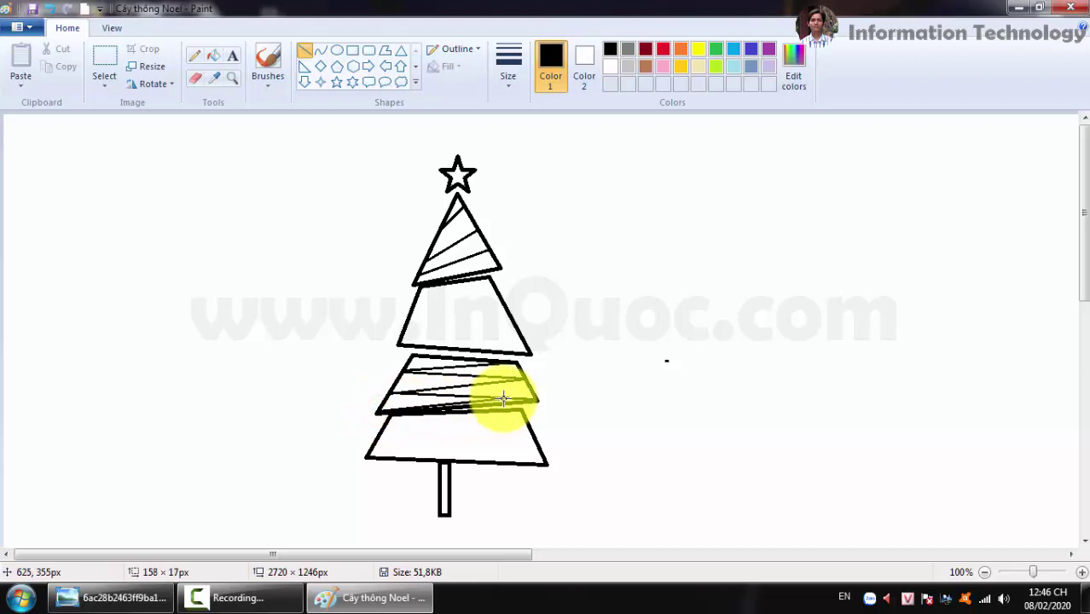
{"action": "left_click", "coordinate": [650, 429]}
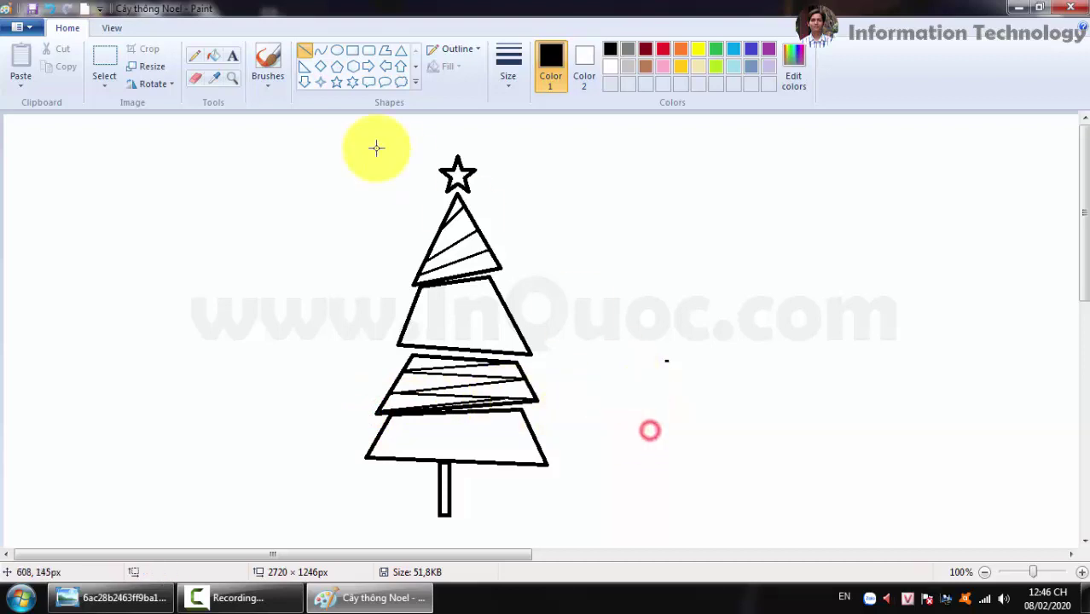